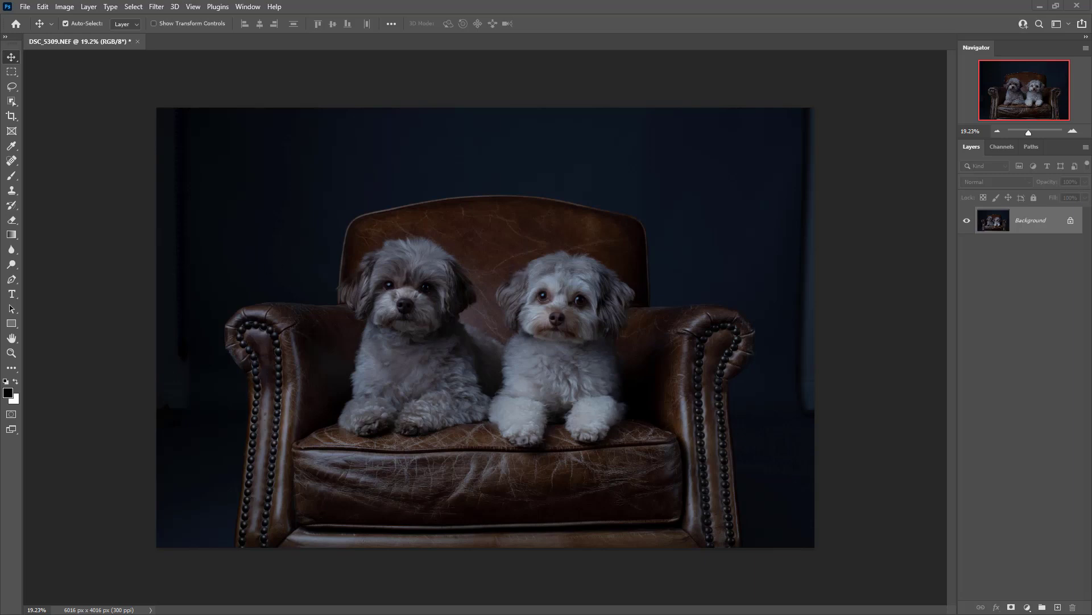
# Extract LSP_-_FUR_BABIES_ANIMAL_ACTION_SUITE_V01.1 (1).zip to the default folder in Downloads
pyautogui.moveTo(0, 348); pyautogui.dragTo(527, 148)
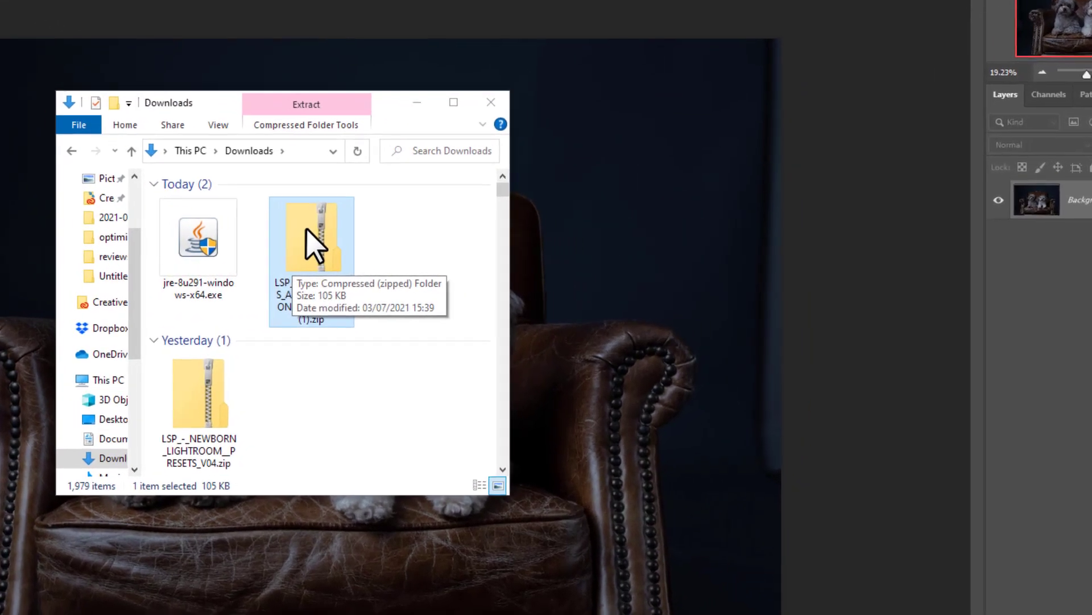
pyautogui.rightClick(483, 239)
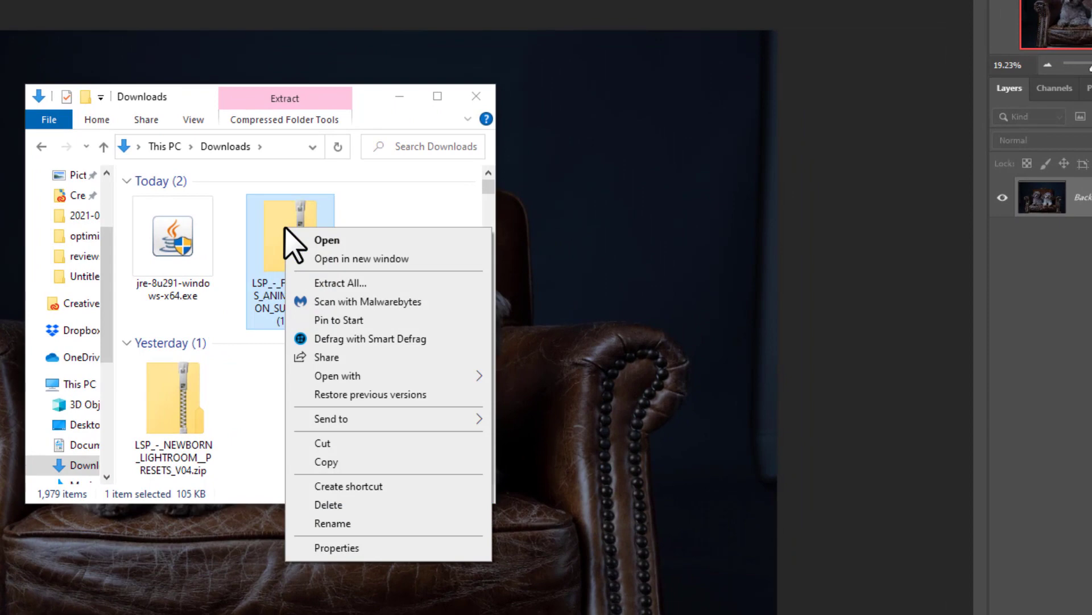
pyautogui.click(359, 286)
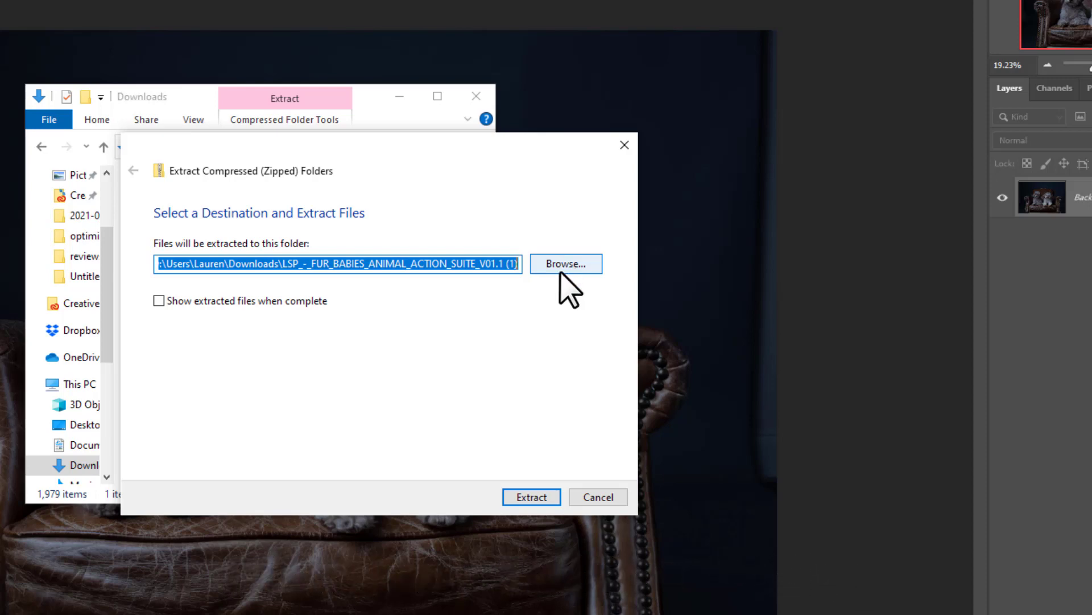
pyautogui.click(531, 498)
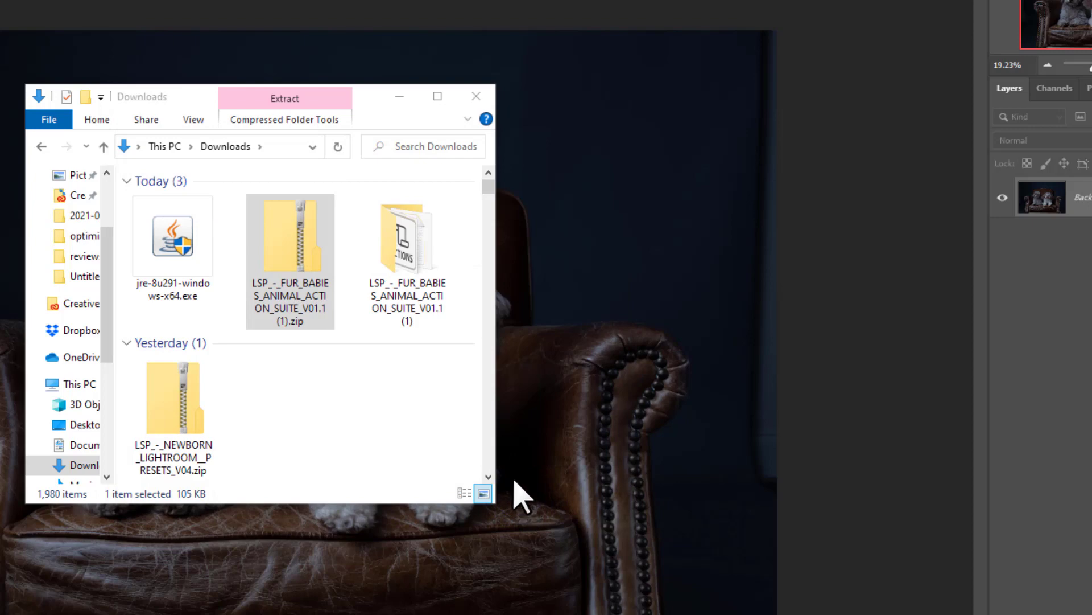
# Open the extracted FUR BABIES action suite folder and look over the install instructions and licence text files
pyautogui.click(444, 273)
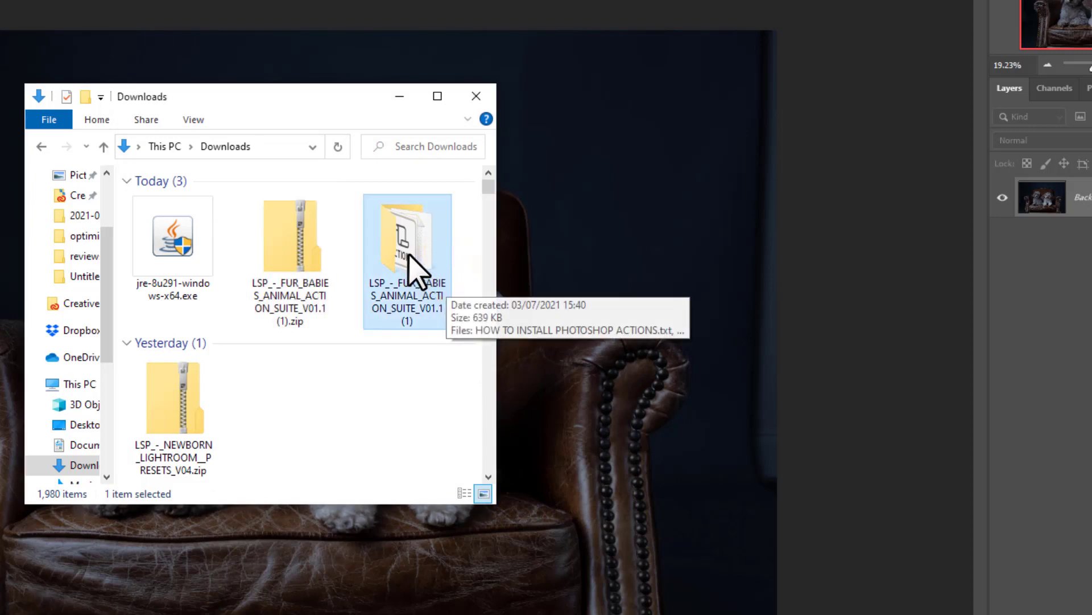
pyautogui.doubleClick(413, 267)
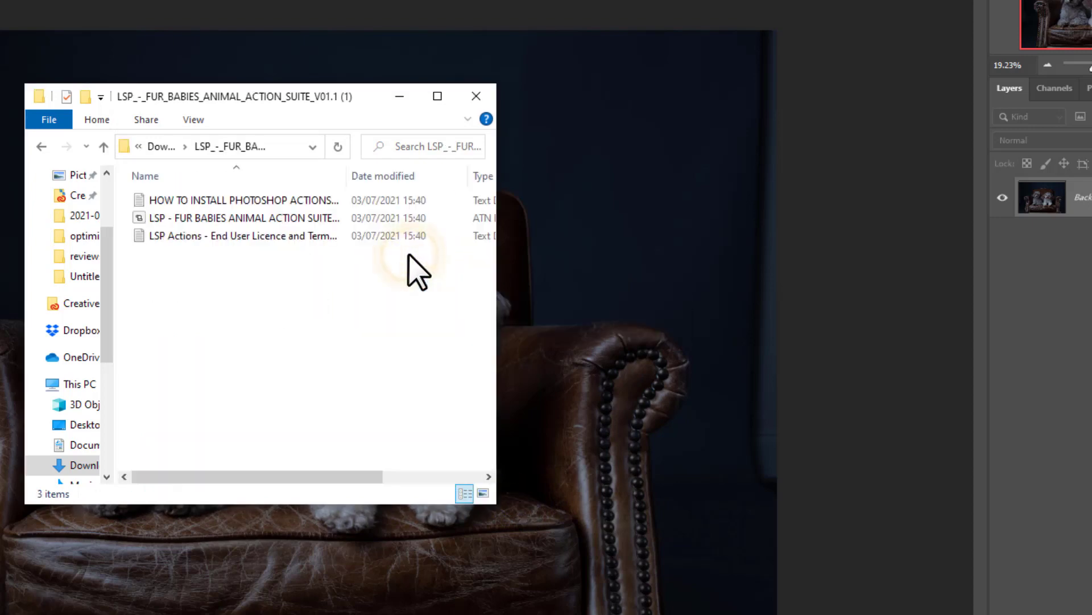
pyautogui.click(302, 203)
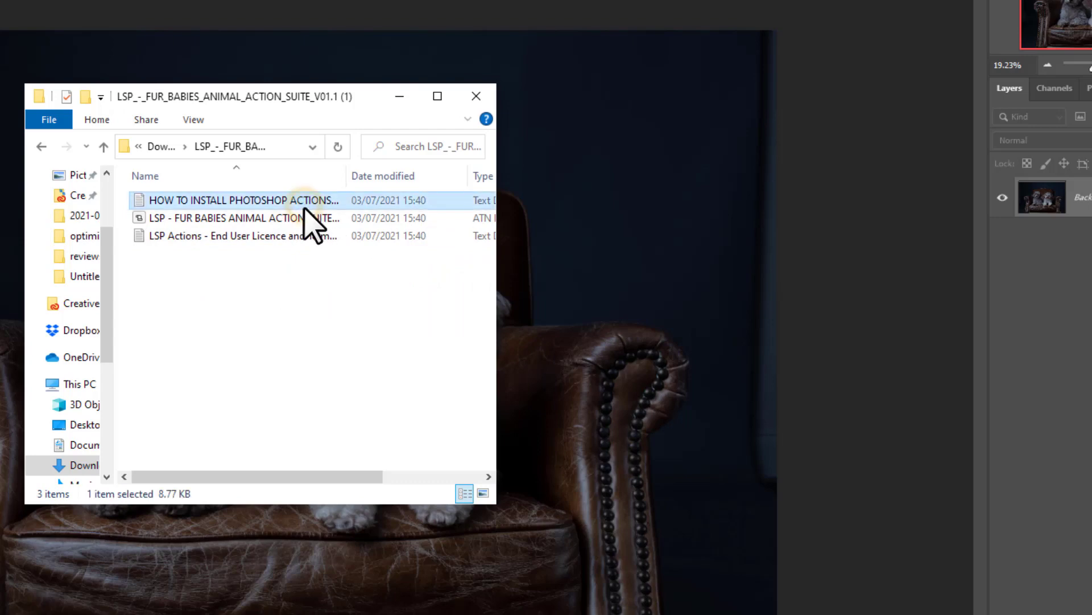
pyautogui.click(316, 236)
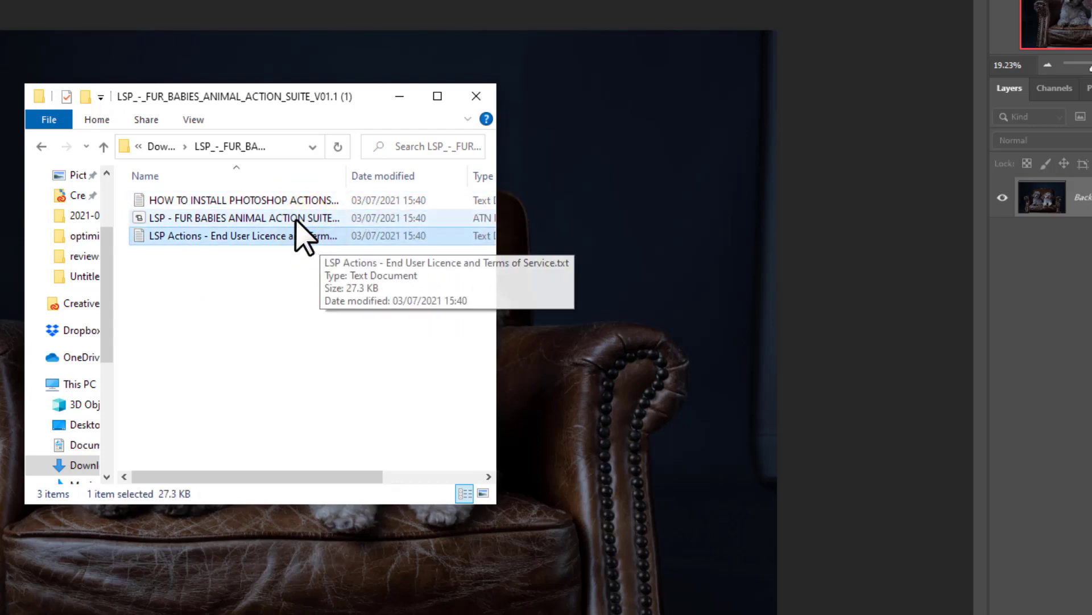
# Load the LSP - FUR BABIES ANIMAL ACTION SUITE ATN file into Photoshop and decline removing the conflicting action shortcuts
pyautogui.click(301, 221)
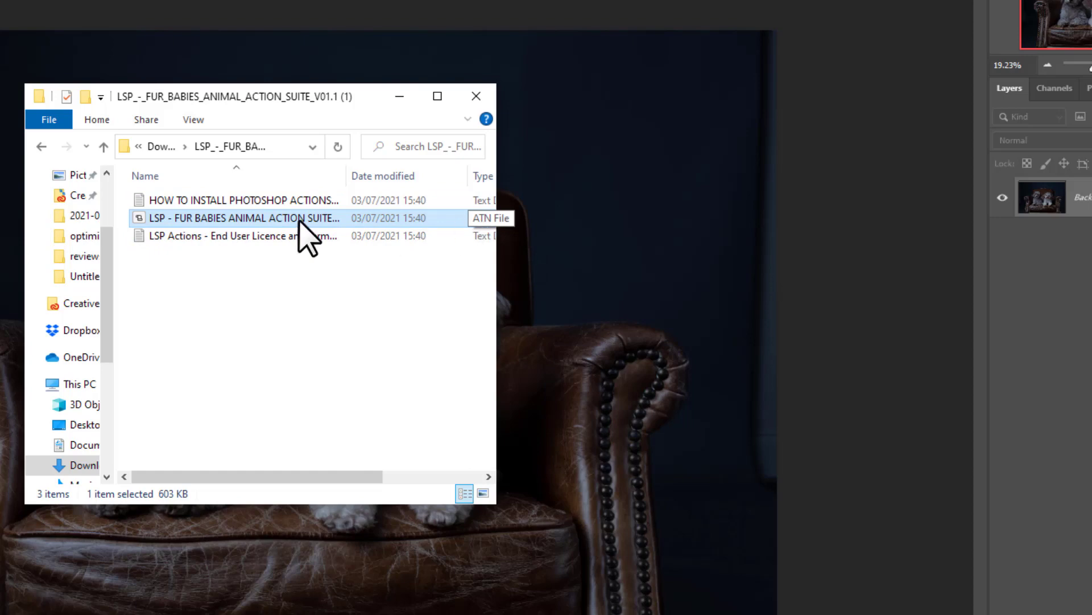
pyautogui.moveTo(301, 221); pyautogui.dragTo(259, 225)
pyautogui.doubleClick(263, 217)
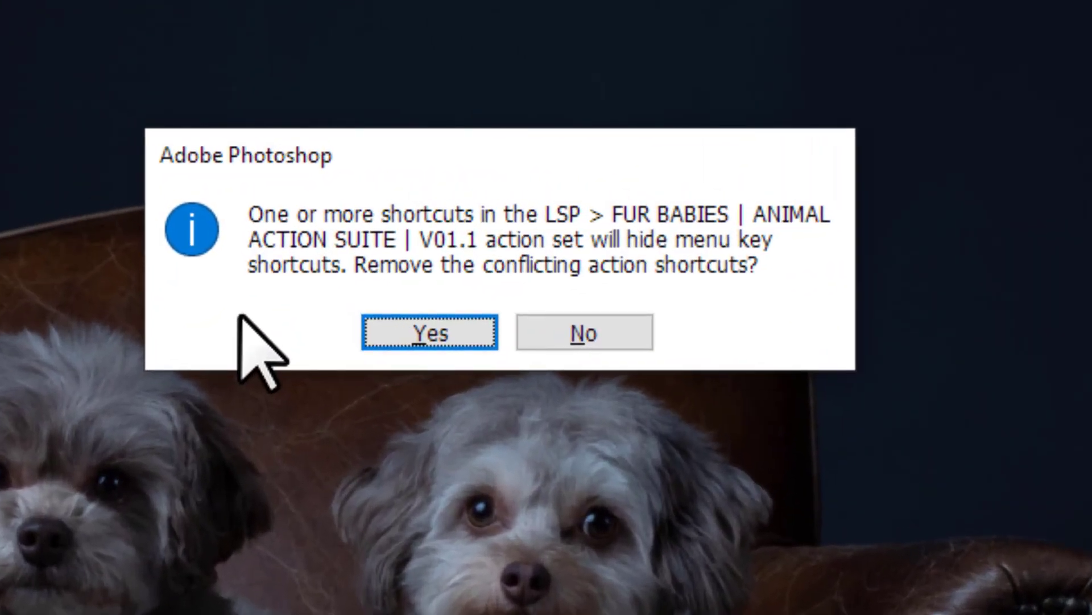
pyautogui.moveTo(470, 161); pyautogui.dragTo(493, 147)
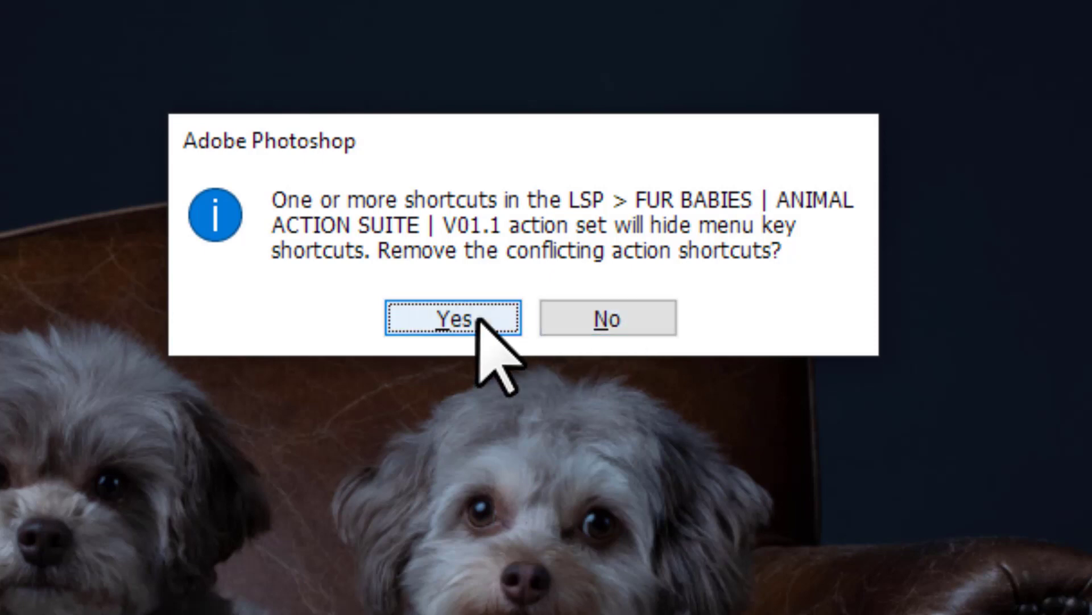
pyautogui.click(605, 318)
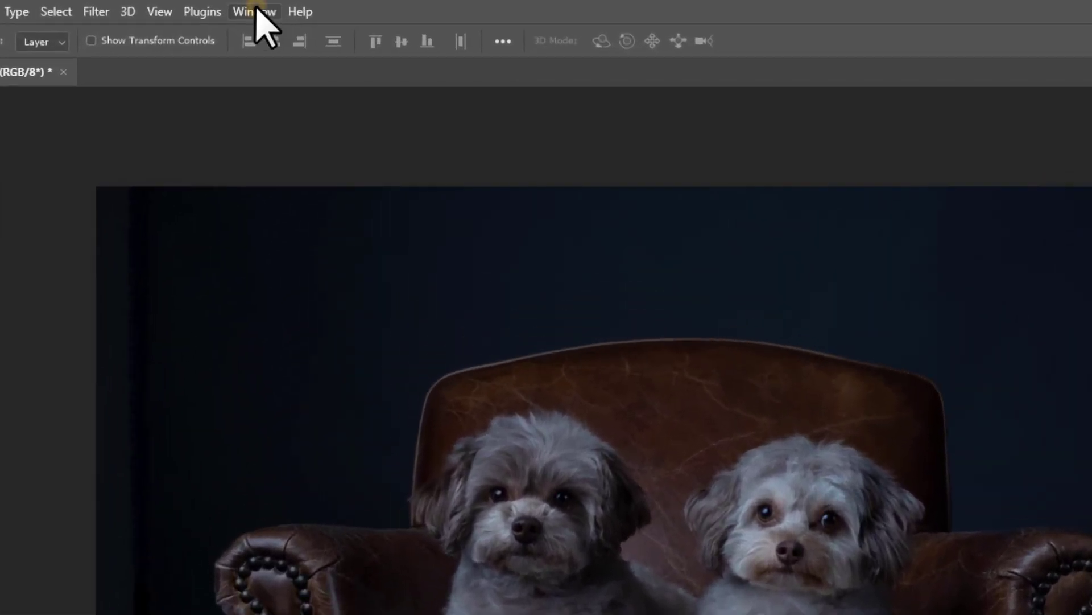
# Show the Actions panel, float it over the canvas and stretch it taller to list more of the action set
pyautogui.click(257, 12)
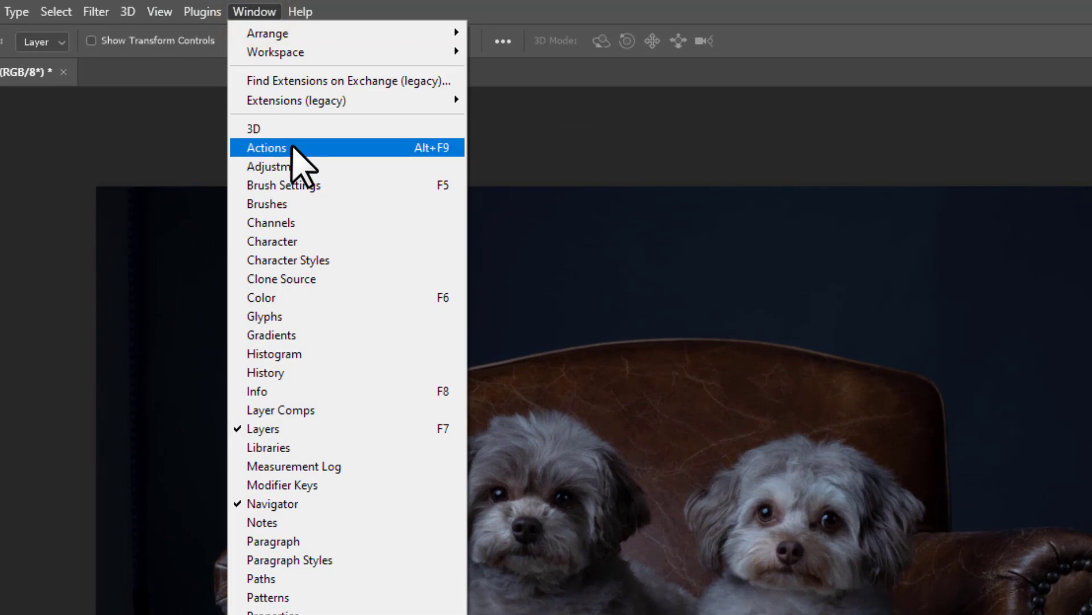
pyautogui.click(293, 148)
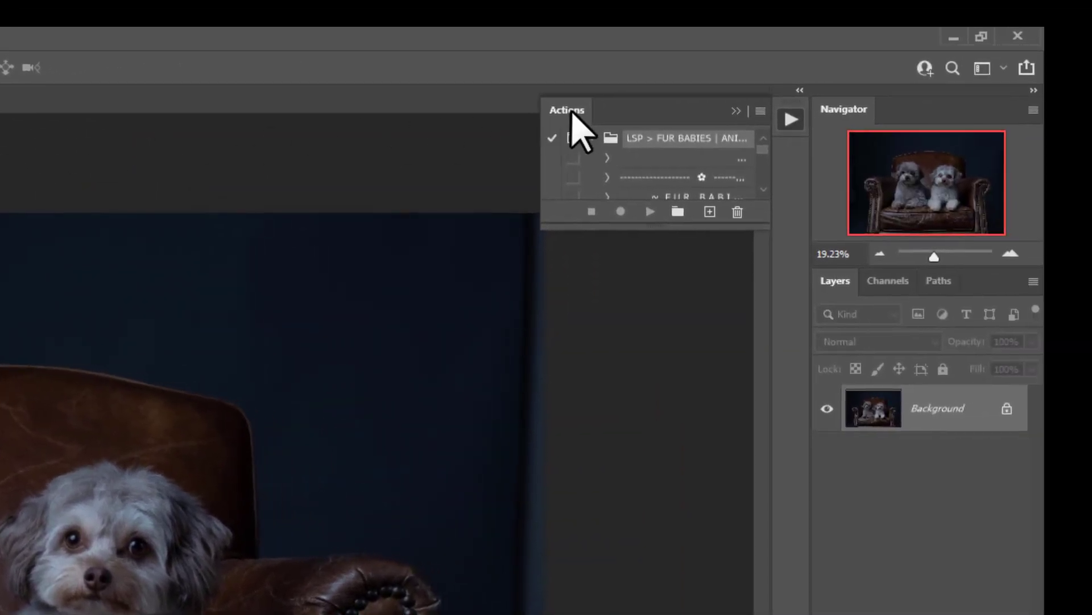
pyautogui.moveTo(572, 112); pyautogui.dragTo(859, 108)
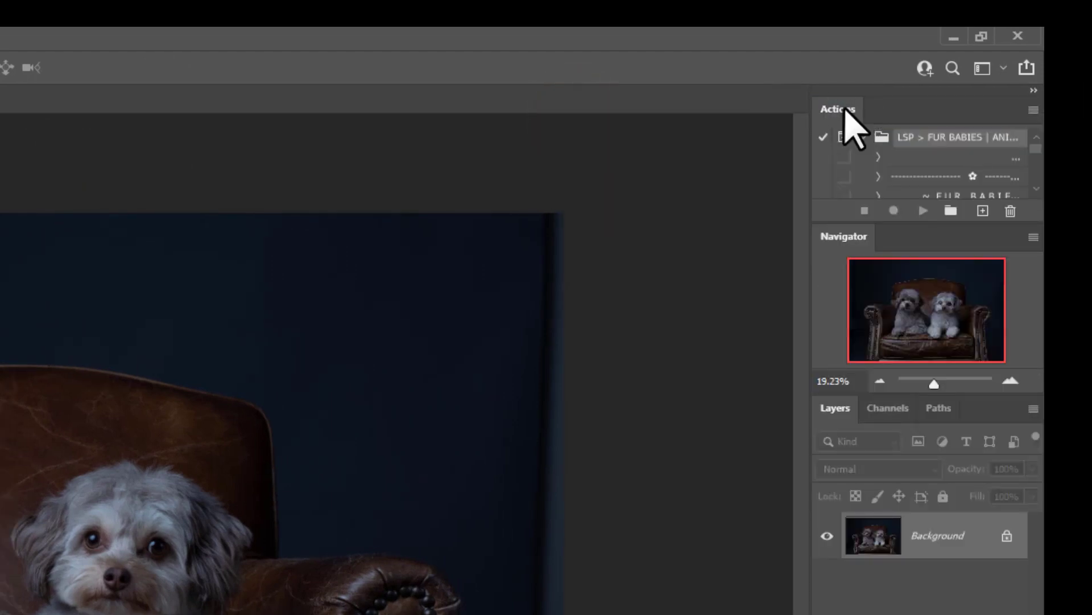
pyautogui.moveTo(843, 108); pyautogui.dragTo(610, 164)
pyautogui.moveTo(630, 278); pyautogui.dragTo(596, 613)
pyautogui.moveTo(620, 158); pyautogui.dragTo(501, 154)
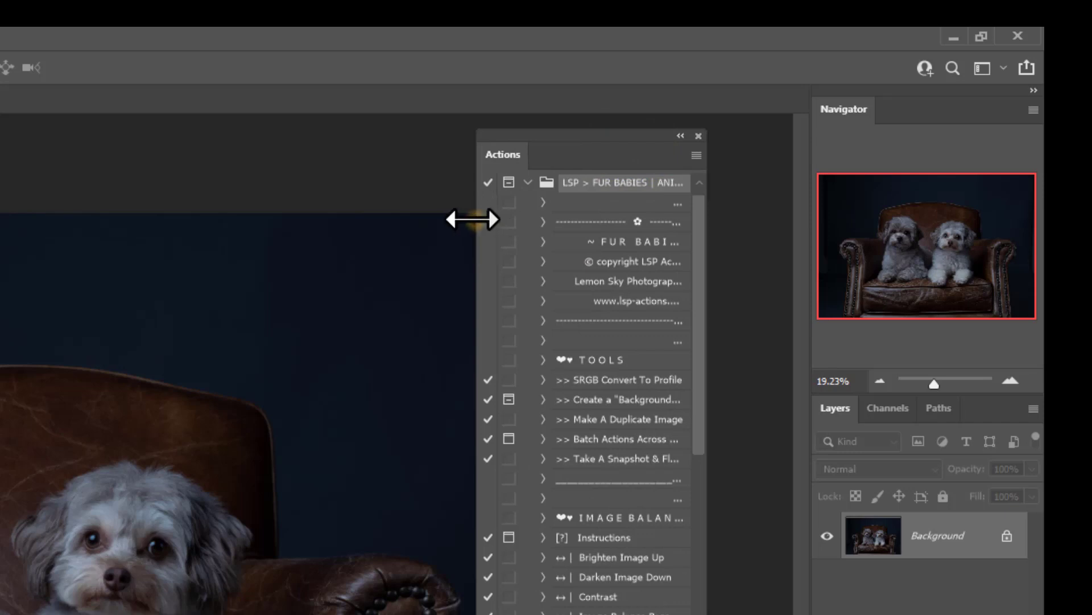
# Widen the Actions panel and dock it as its own full-height column beside the Navigator and Layers panels
pyautogui.moveTo(473, 220); pyautogui.dragTo(433, 220)
pyautogui.moveTo(461, 151); pyautogui.dragTo(794, 215)
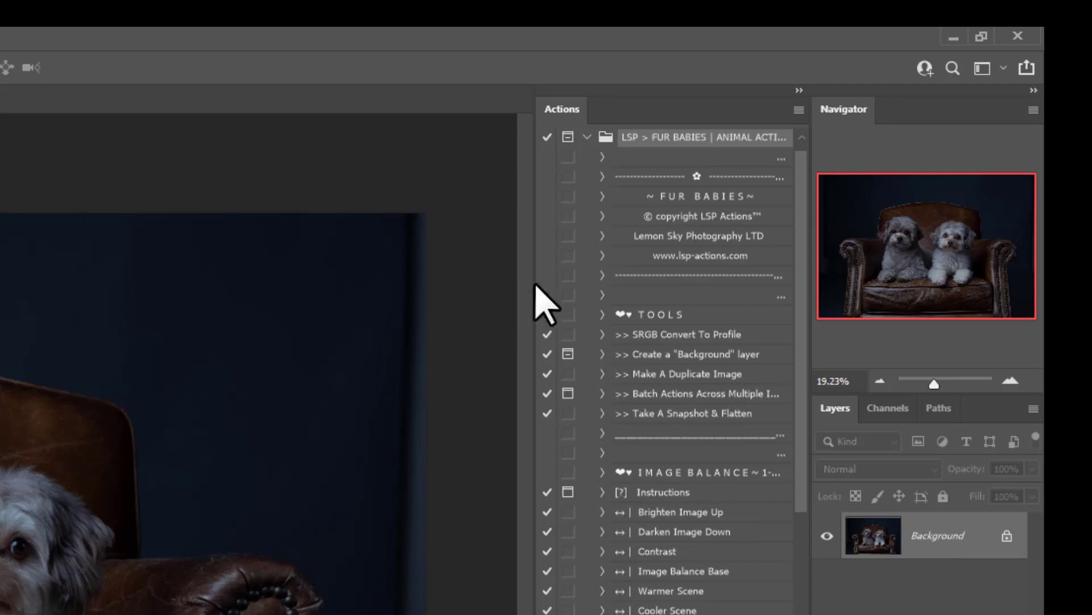
pyautogui.moveTo(535, 284); pyautogui.dragTo(495, 288)
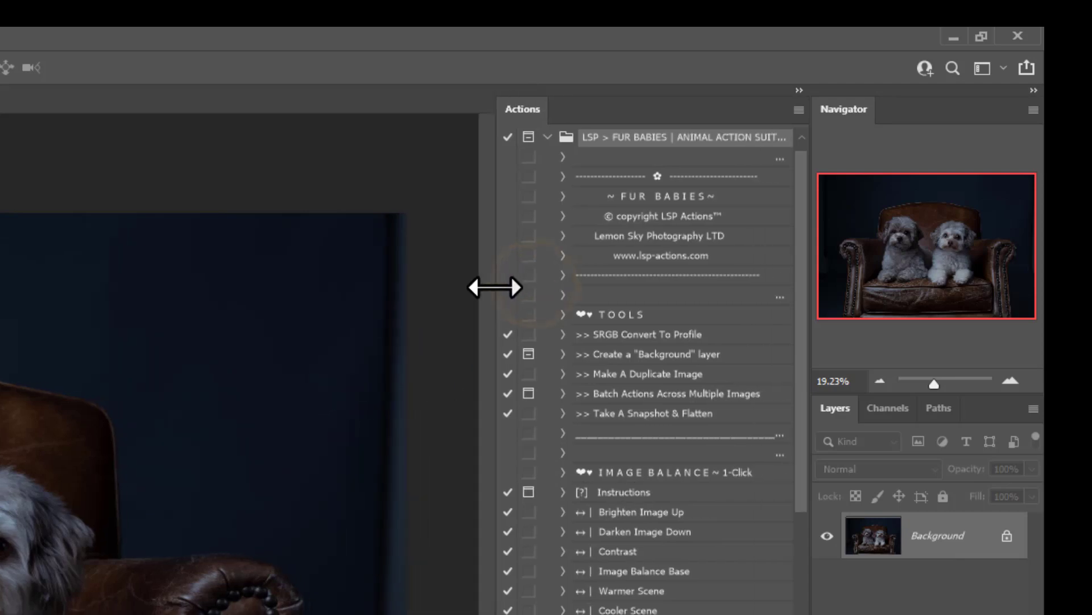
# Play the Brighten Image Up action from the Image Balance section of the FUR BABIES set
pyautogui.click(655, 140)
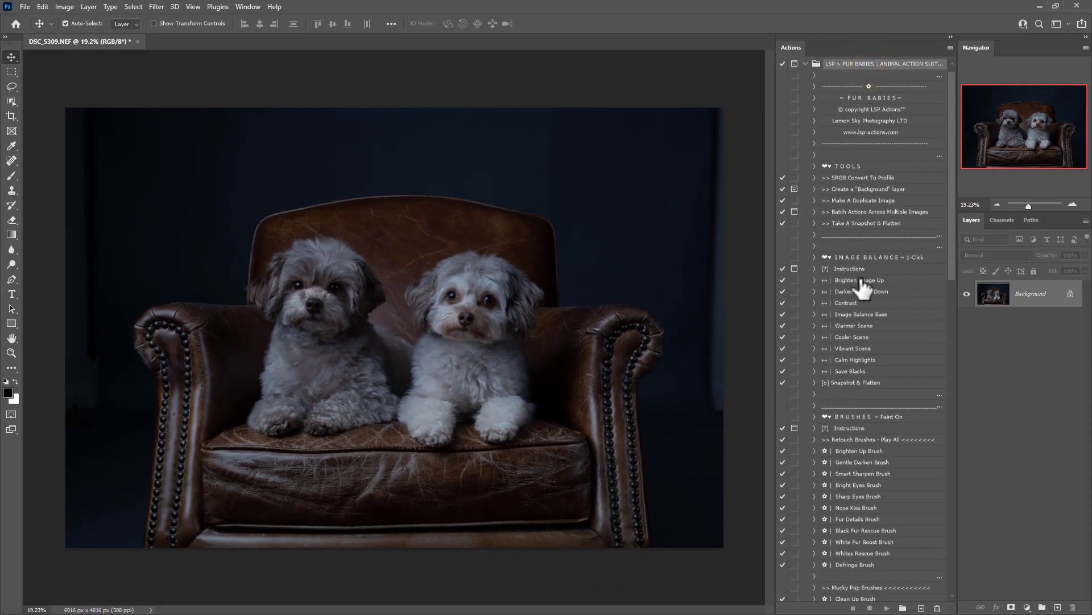
pyautogui.click(861, 281)
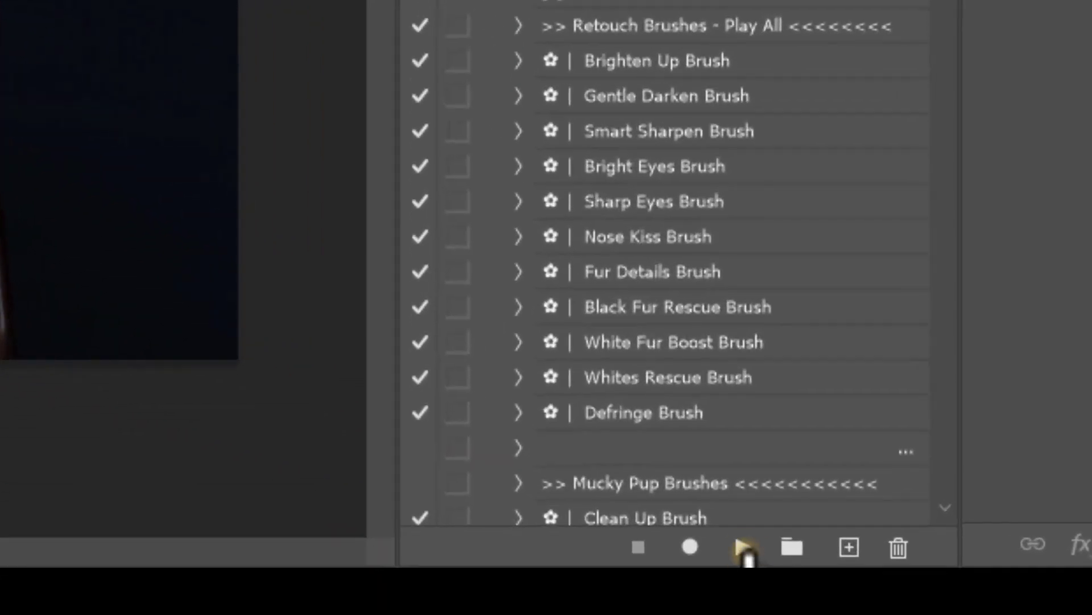
pyautogui.click(887, 608)
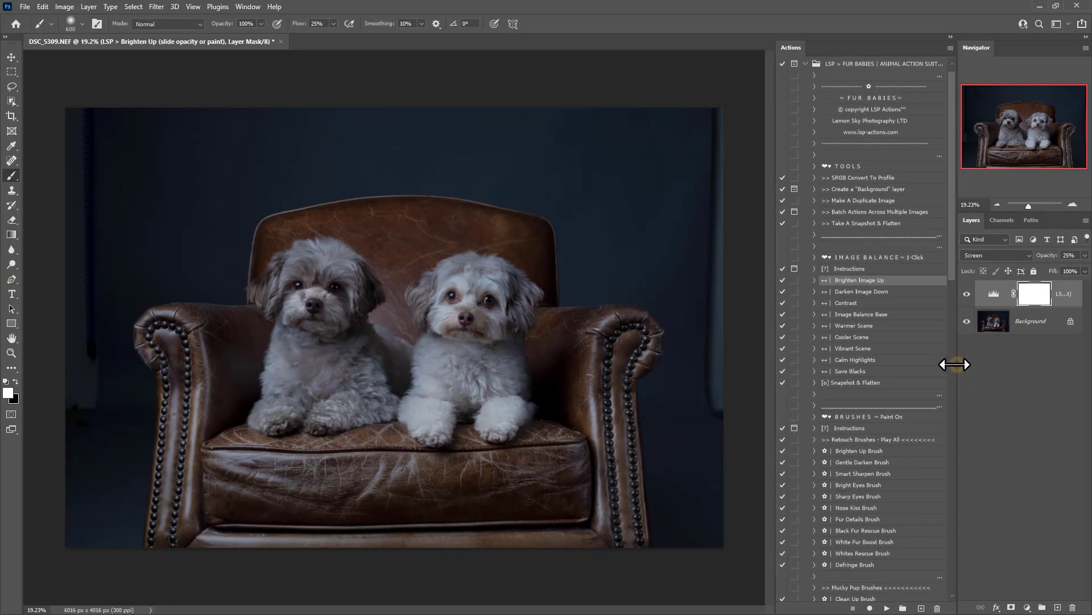
# Widen the Layers panel column and toggle the Brighten Up layer's visibility to compare the image before and after
pyautogui.moveTo(953, 364); pyautogui.dragTo(903, 364)
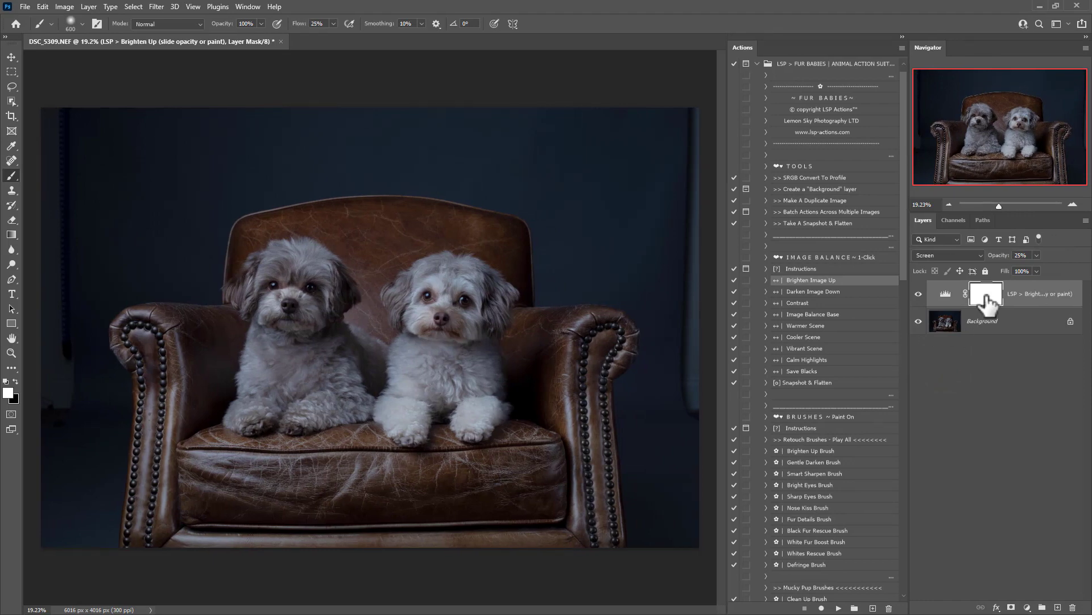
pyautogui.click(918, 294)
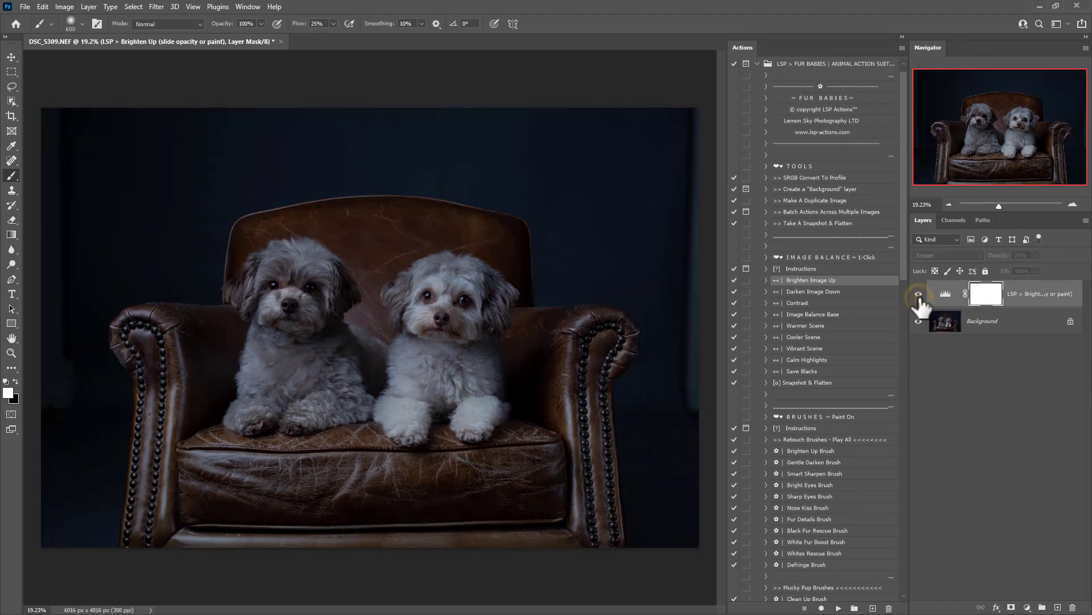
pyautogui.click(919, 294)
pyautogui.click(918, 294)
pyautogui.click(919, 294)
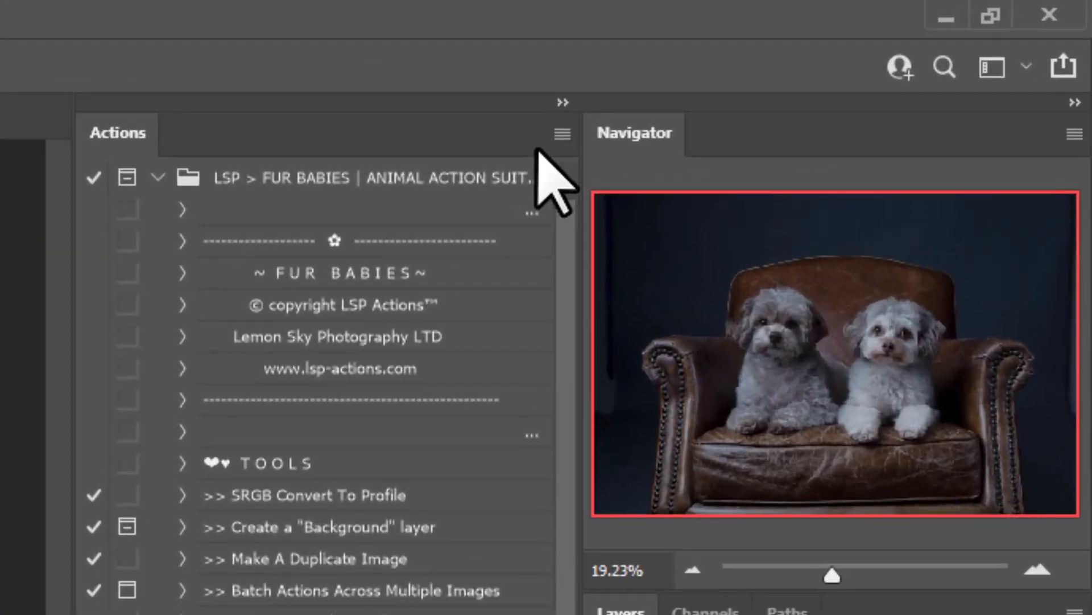
# Switch the Actions panel to Button Mode and resize it to a single column of buttons
pyautogui.click(561, 135)
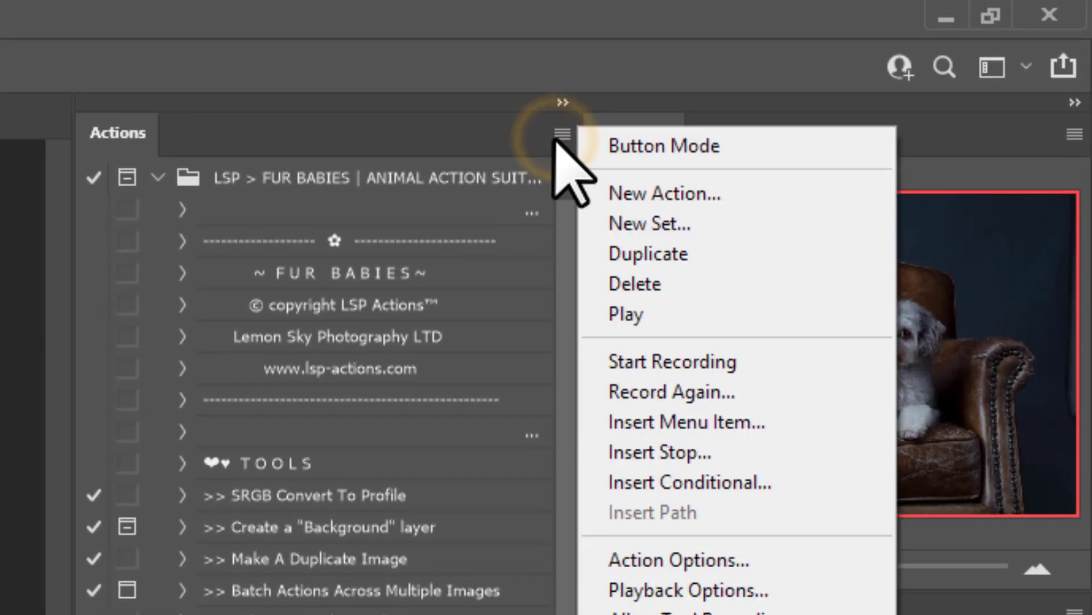
pyautogui.click(599, 146)
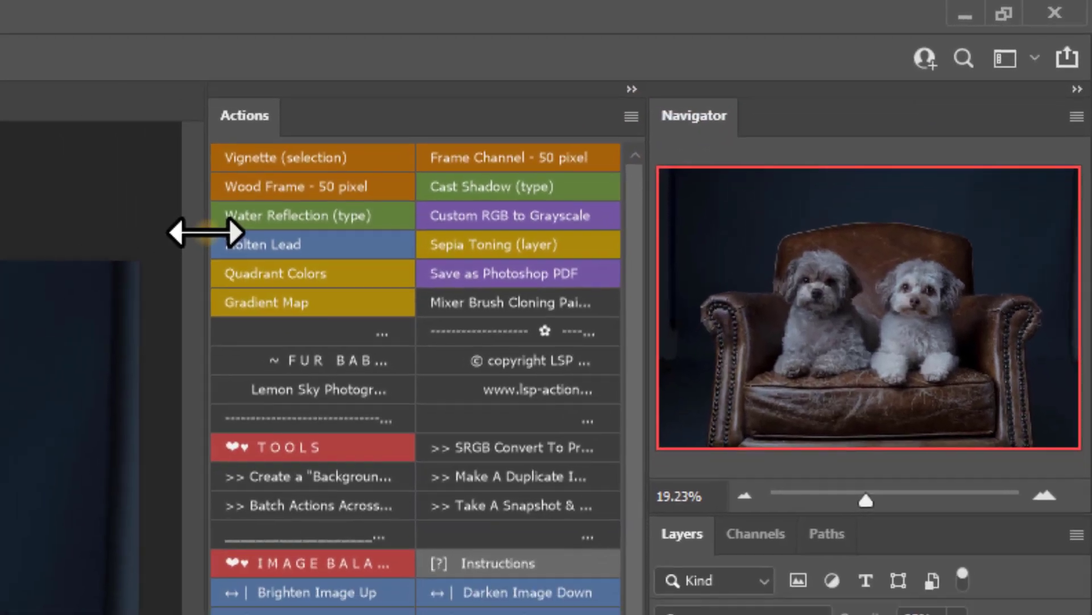
pyautogui.moveTo(73, 263); pyautogui.dragTo(447, 146)
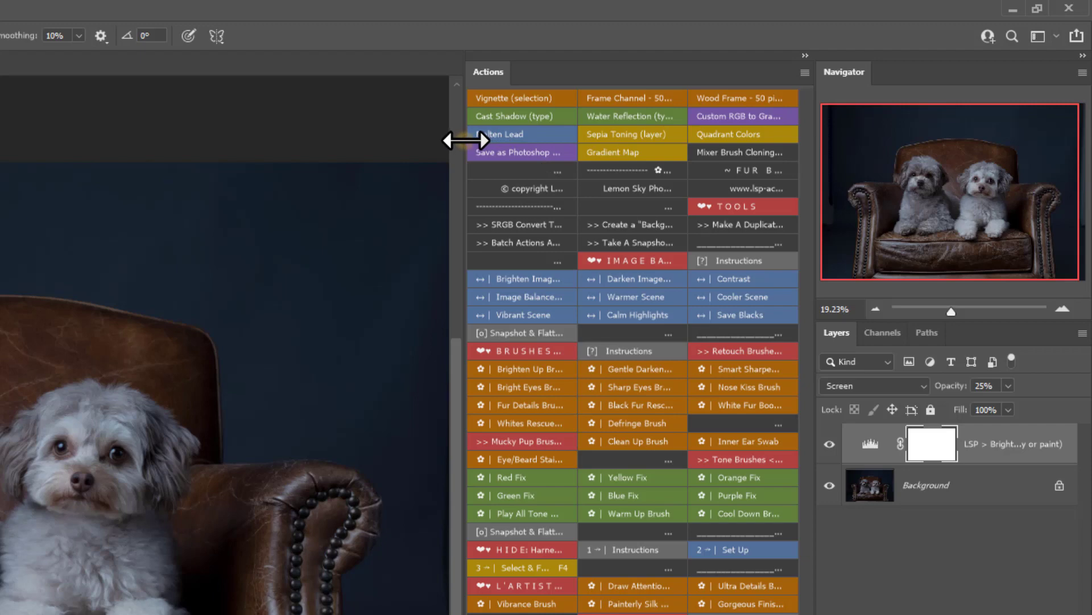
pyautogui.moveTo(466, 140); pyautogui.dragTo(591, 158)
# Run Brighten Image Up a second time and lower the new layer's opacity to 1%
pyautogui.moveTo(805, 342); pyautogui.dragTo(819, 421)
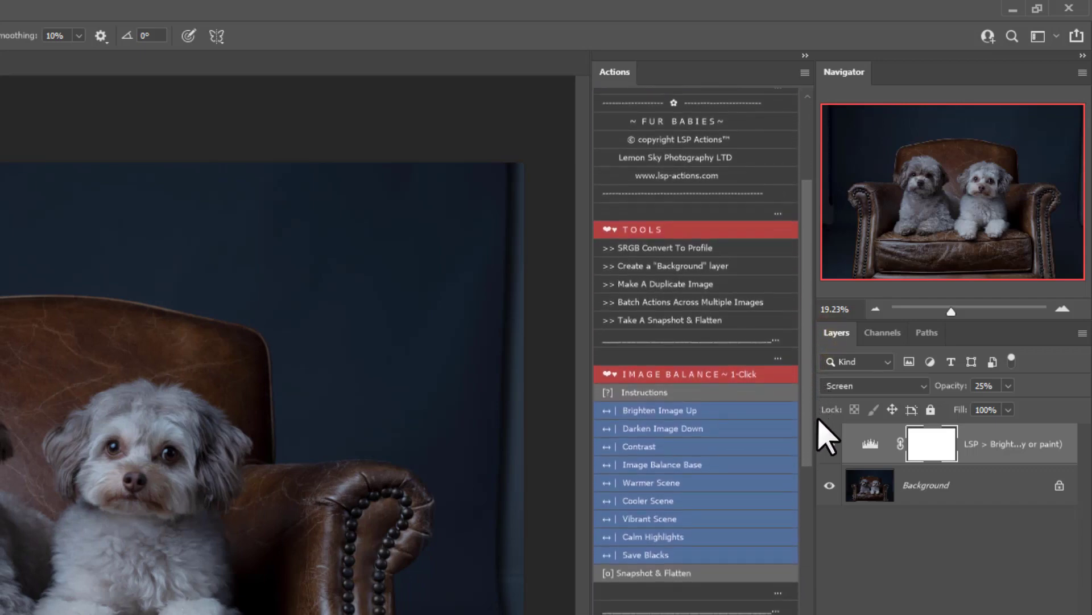
pyautogui.moveTo(807, 328); pyautogui.dragTo(808, 338)
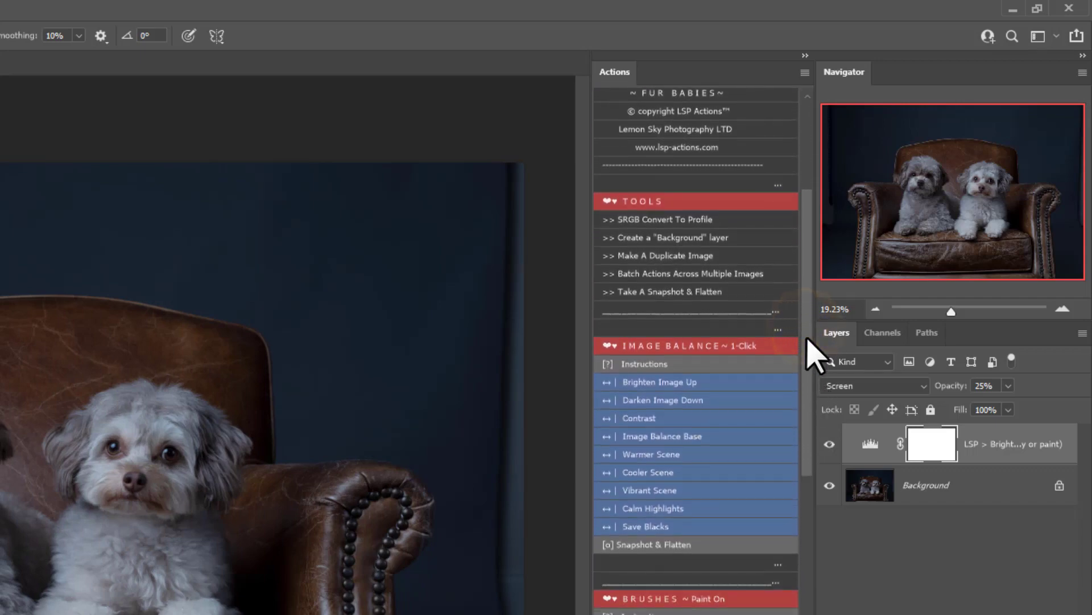
pyautogui.click(701, 381)
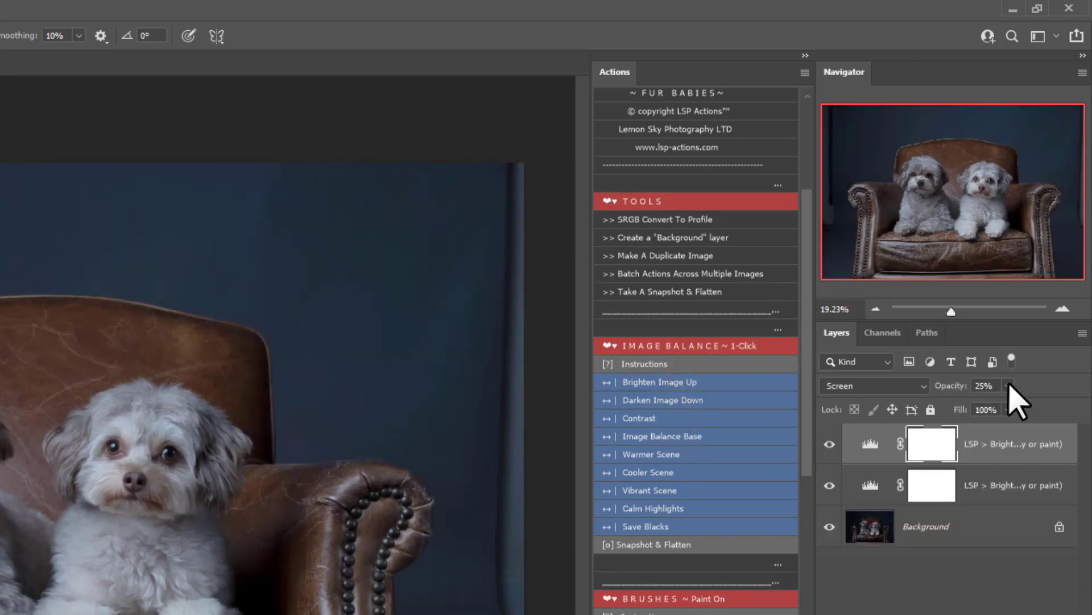
pyautogui.moveTo(1009, 386); pyautogui.dragTo(990, 407)
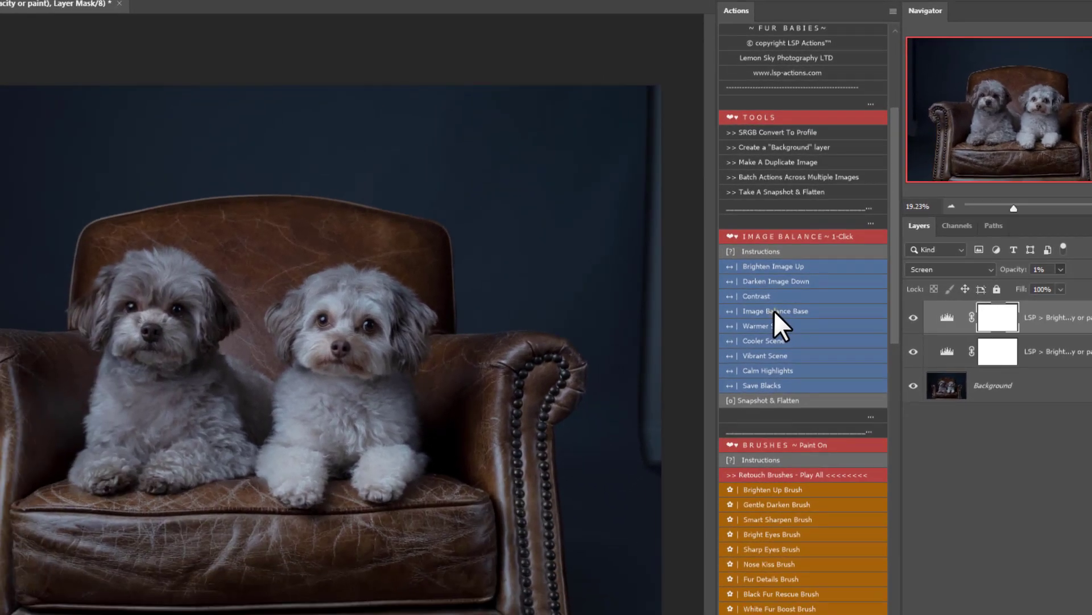
# Run the Image Balance Base action and set the resulting layer group's opacity to 26%
pyautogui.click(774, 310)
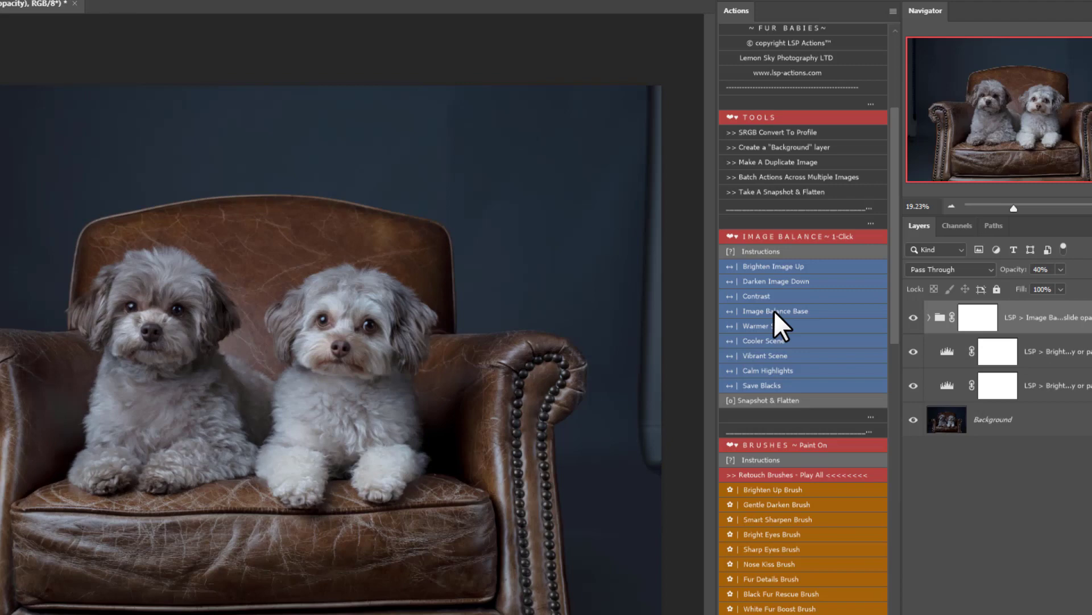
pyautogui.click(1060, 270)
pyautogui.moveTo(1064, 286); pyautogui.dragTo(1046, 288)
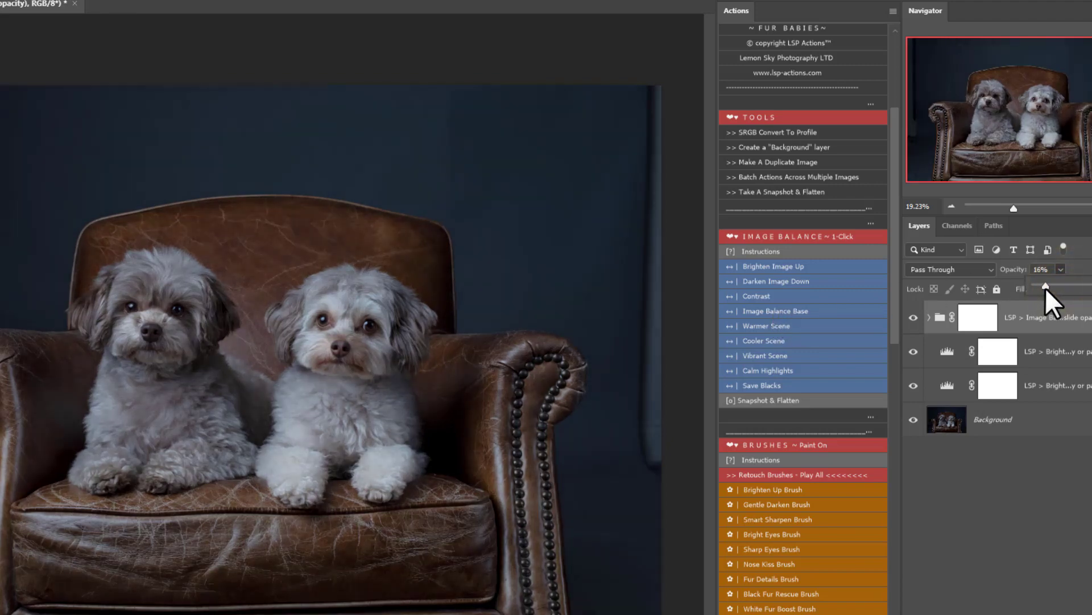
pyautogui.click(1049, 315)
pyautogui.click(1061, 270)
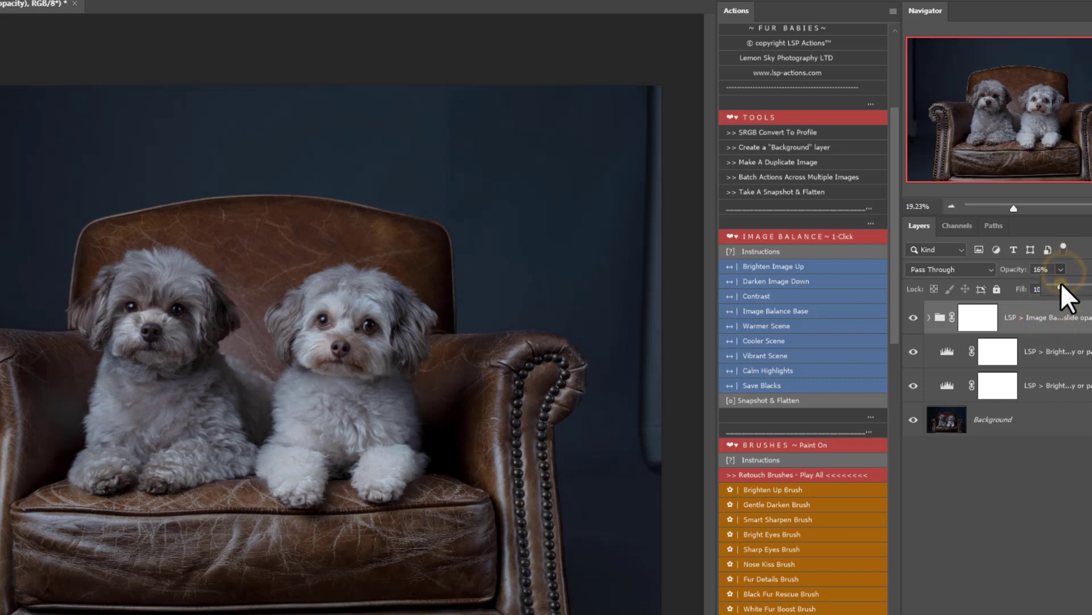
pyautogui.moveTo(1061, 287); pyautogui.dragTo(1066, 285)
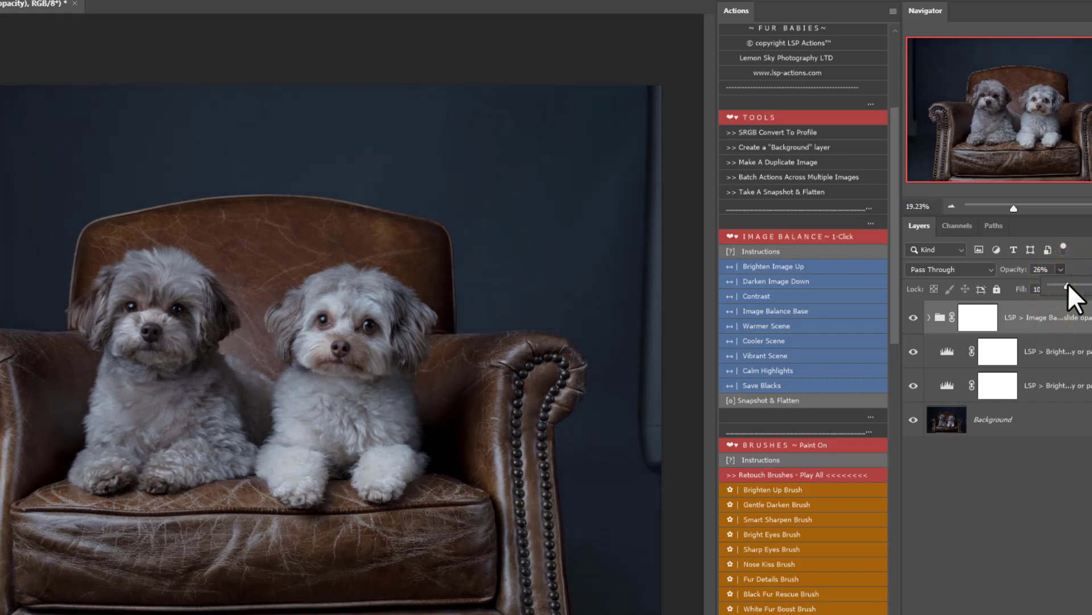
# Set the Image Balance Base group's opacity to 28%, and run the Warmer Scene action with its layer at 20% opacity
pyautogui.moveTo(1068, 286); pyautogui.dragTo(1070, 287)
pyautogui.click(1043, 309)
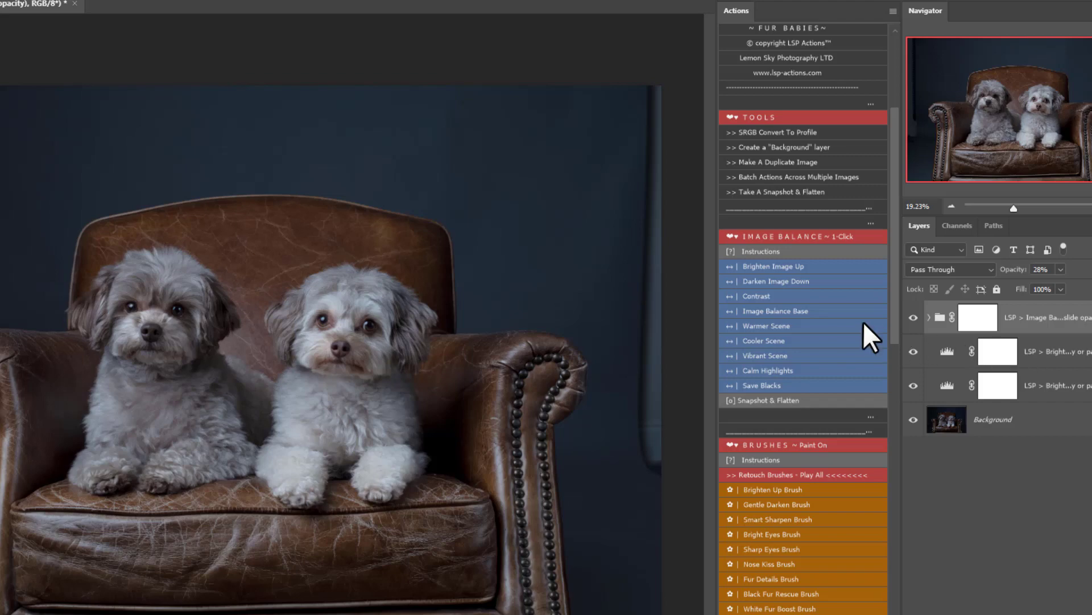
pyautogui.scroll(-3, 852, 335)
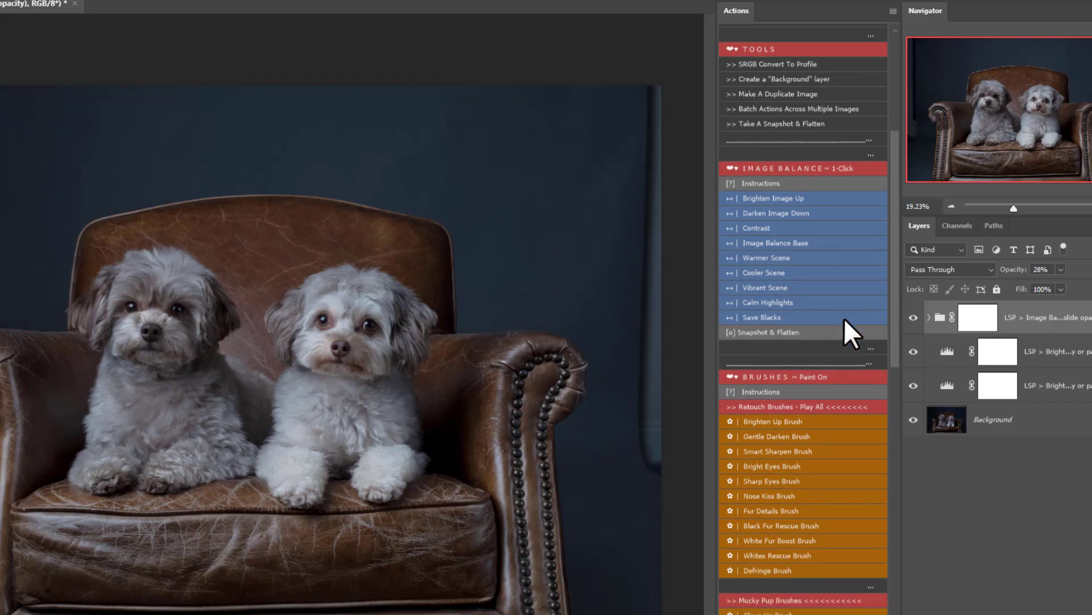
pyautogui.click(790, 257)
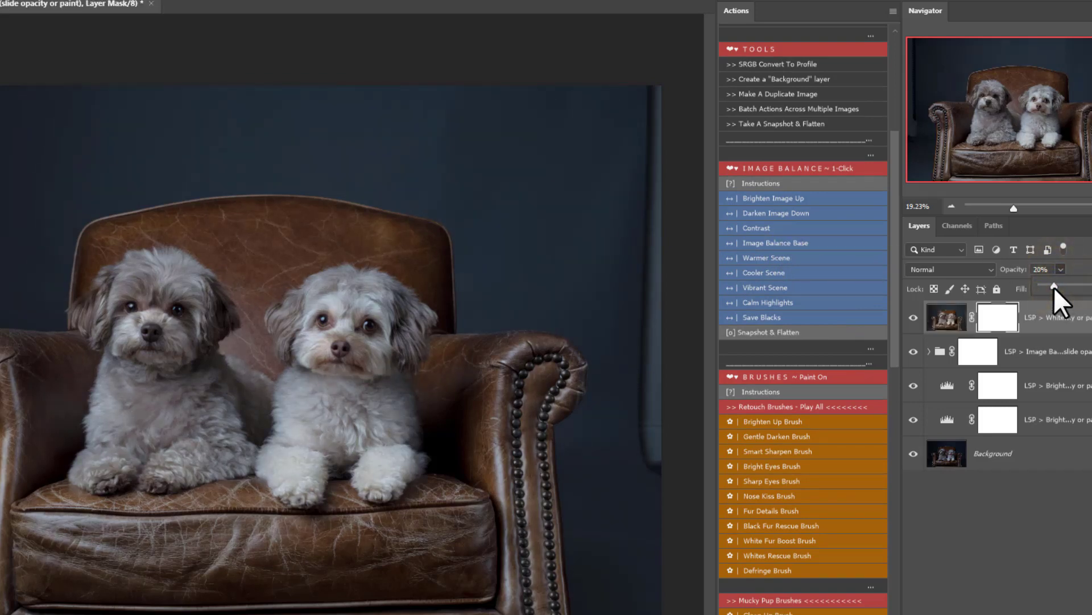
# Run the Smart Sharpen Brush action and check the brush's hardness, opacity and flow settings
pyautogui.scroll(-3, 853, 431)
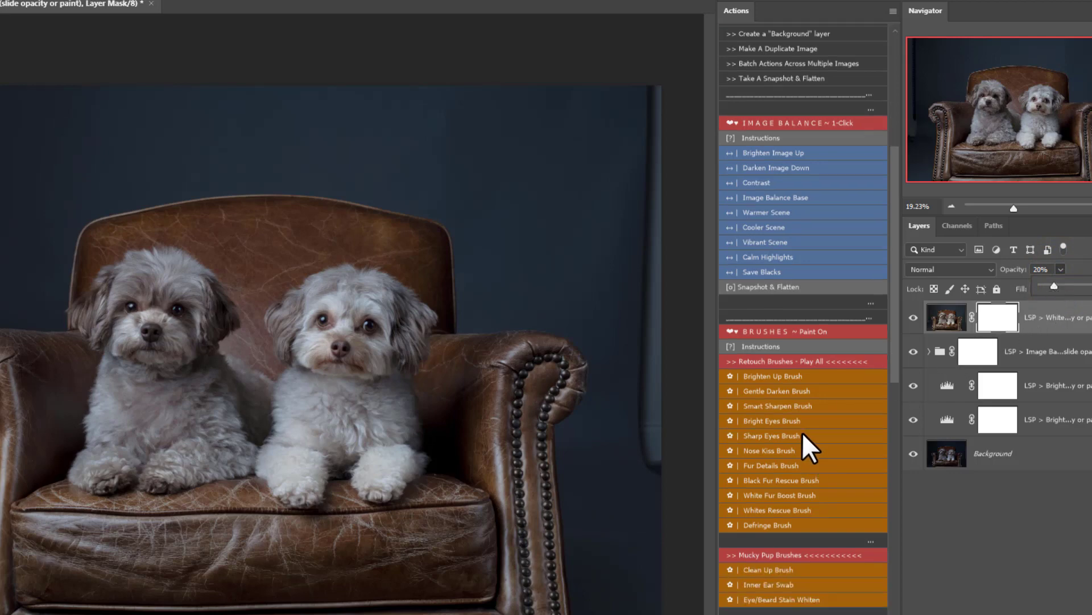
pyautogui.click(794, 407)
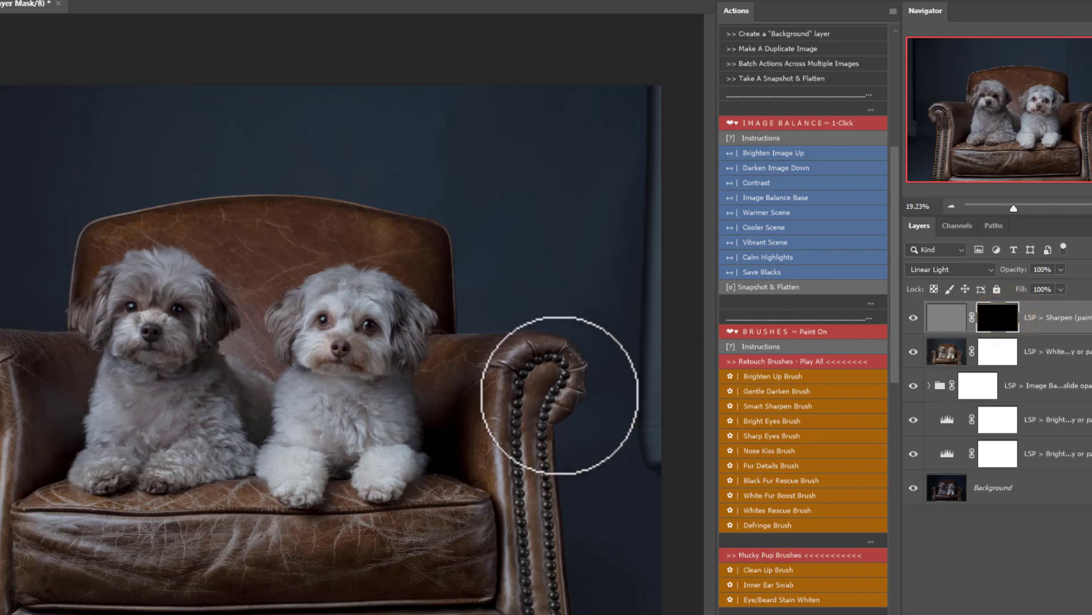
pyautogui.rightClick(560, 395)
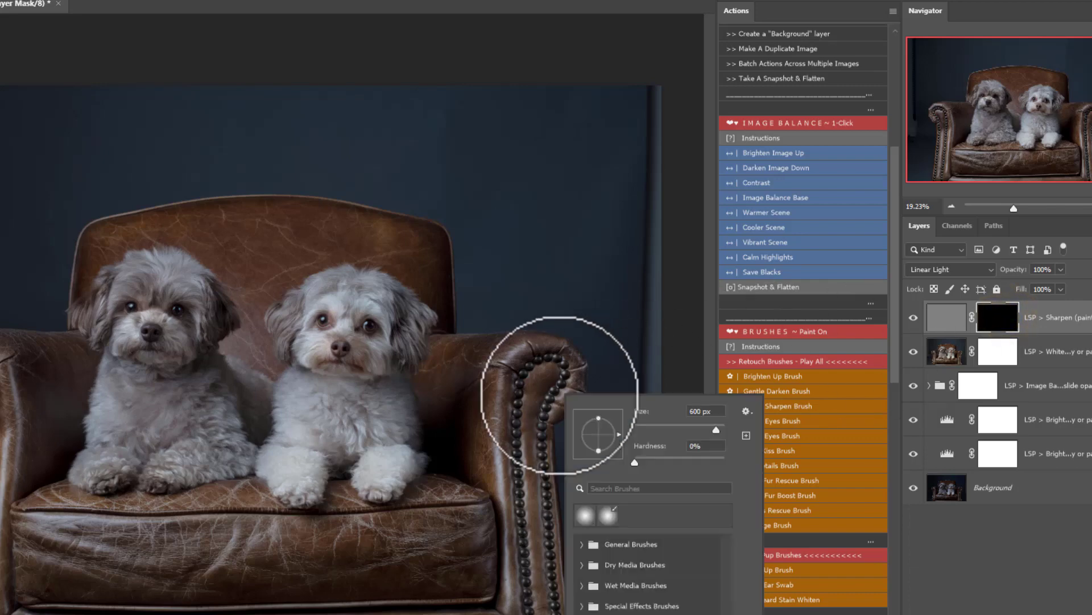
pyautogui.click(635, 461)
pyautogui.press('Return')
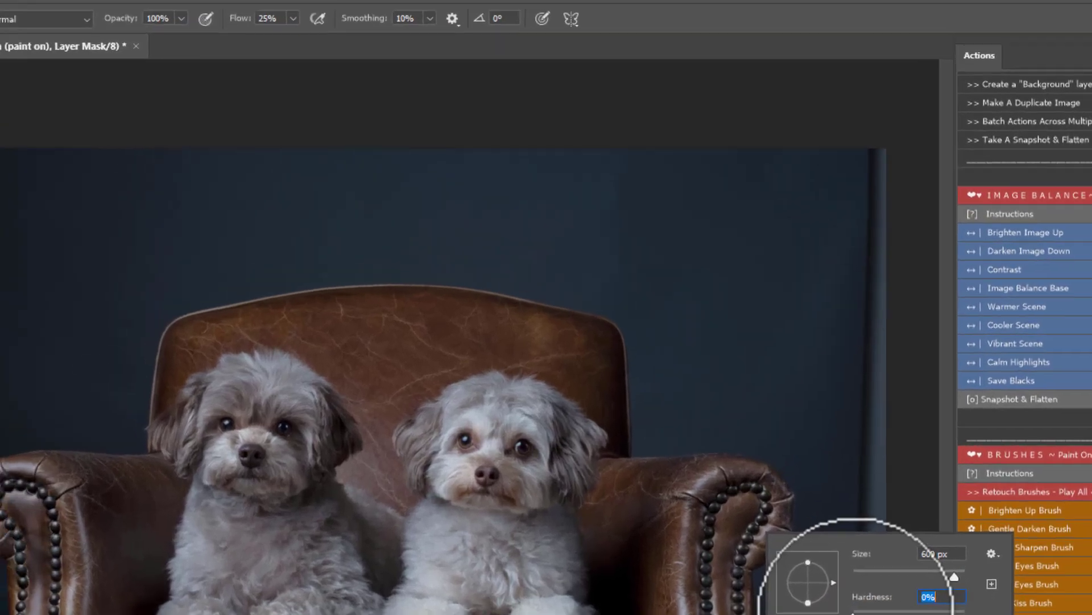
pyautogui.click(456, 42)
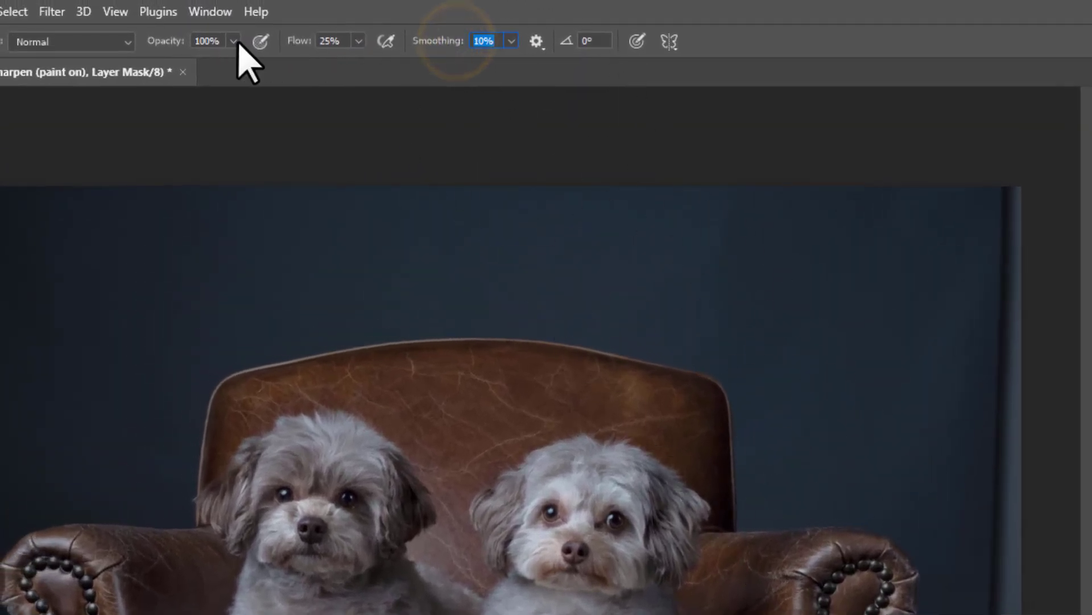
pyautogui.click(217, 43)
pyautogui.click(332, 42)
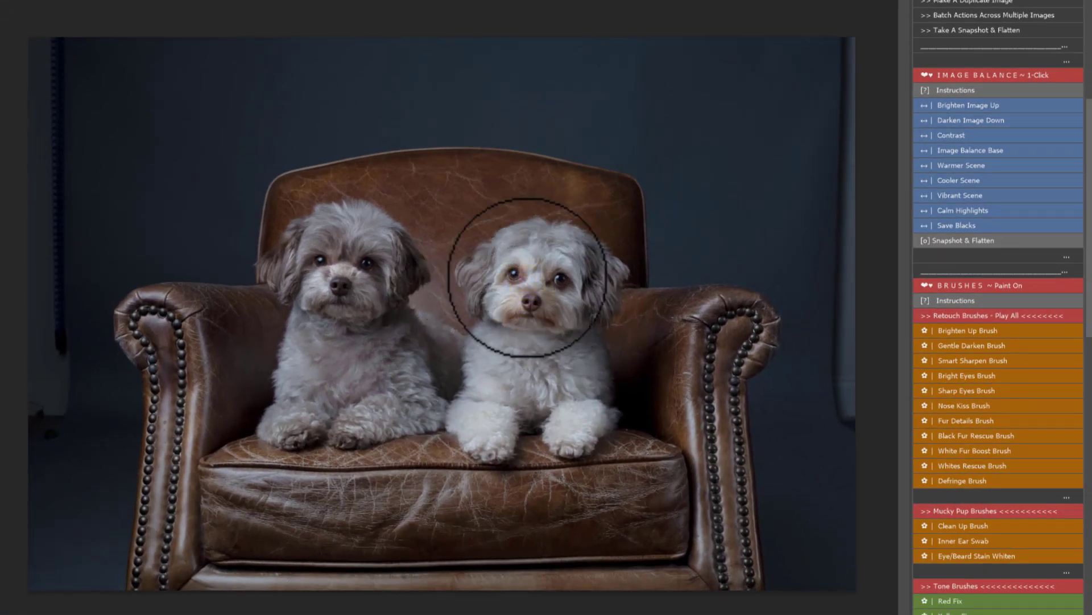
# Paint the sharpening effect over both dogs and inspect the face of the dog on the right up close
pyautogui.moveTo(334, 281)
pyautogui.mouseDown()
pyautogui.moveTo(366, 285)
pyautogui.moveTo(315, 289)
pyautogui.moveTo(311, 266)
pyautogui.moveTo(377, 393)
pyautogui.moveTo(340, 391)
pyautogui.moveTo(322, 254)
pyautogui.moveTo(349, 285)
pyautogui.moveTo(365, 256)
pyautogui.moveTo(400, 273)
pyautogui.mouseUp()
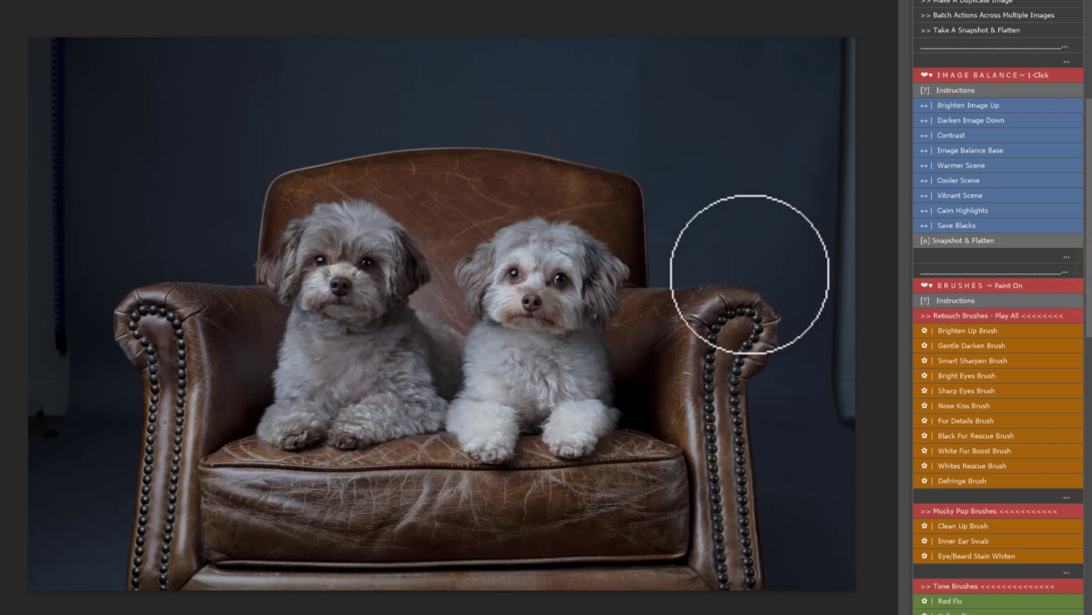
pyautogui.press('z')
pyautogui.moveTo(532, 276); pyautogui.dragTo(556, 277)
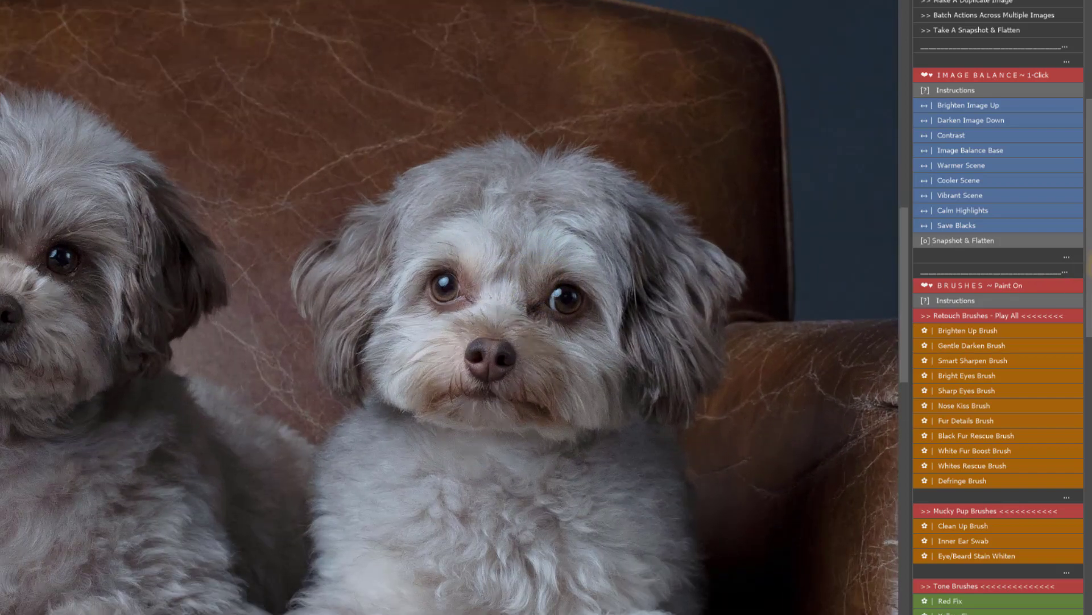
pyautogui.click(545, 314)
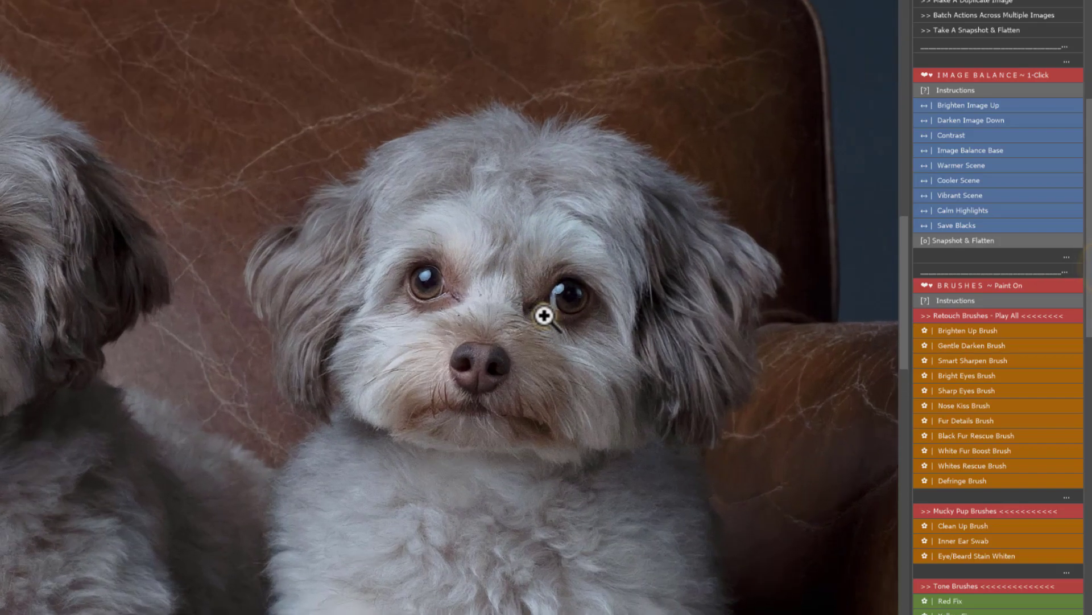
pyautogui.keyDown('alt'); pyautogui.click(544, 315); pyautogui.keyUp('alt')
pyautogui.keyDown('alt'); pyautogui.click(545, 314); pyautogui.keyUp('alt')
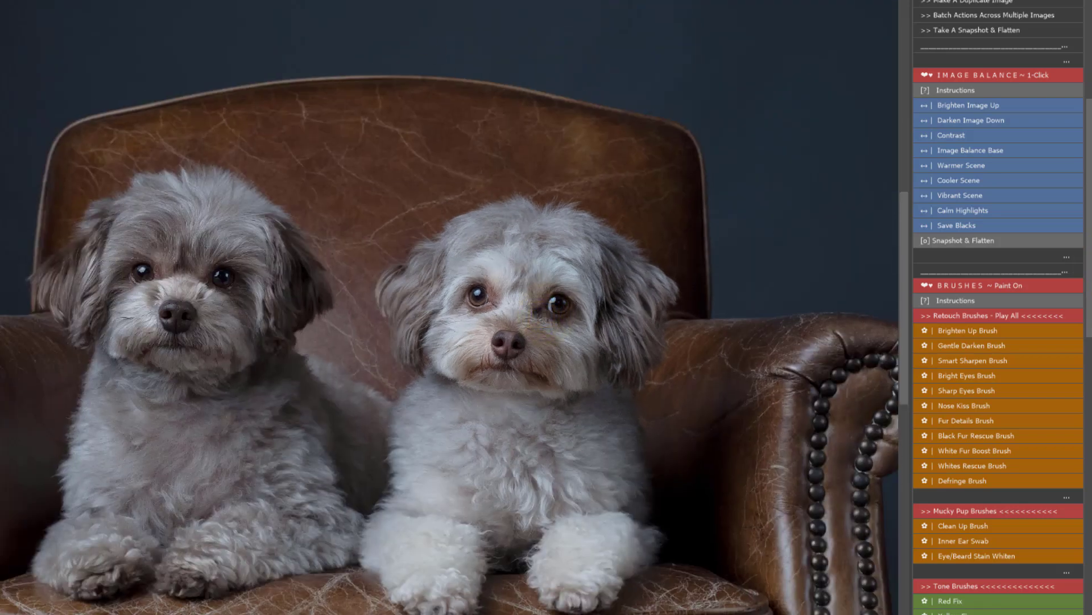
pyautogui.hotkey('ctrl', '0')
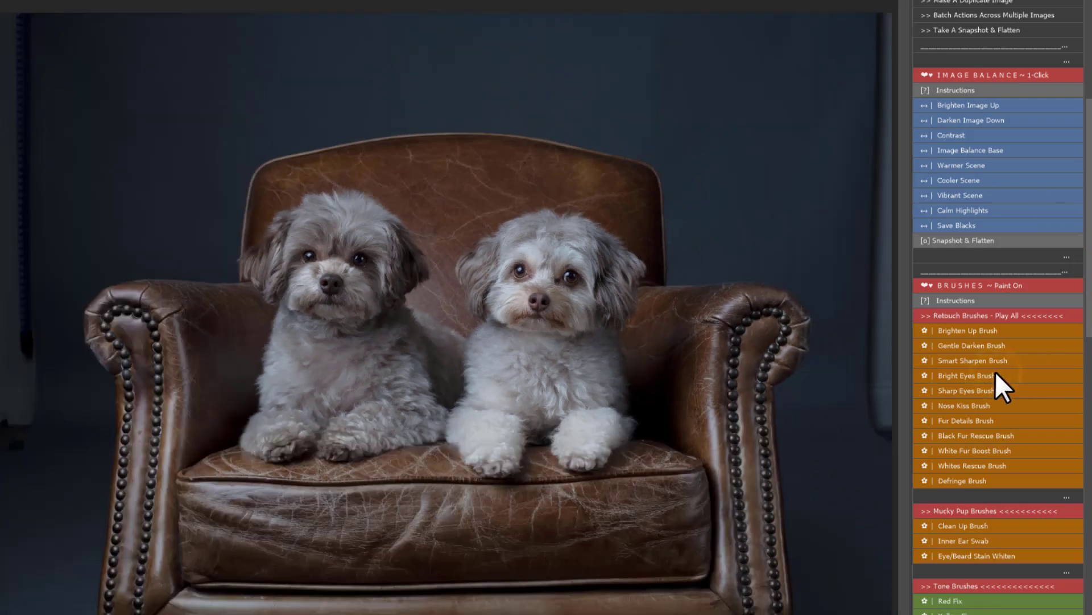
# Brighten both dogs' eyes with the Bright Eyes Brush action and enhance their coats with the Fur Details Brush action
pyautogui.click(967, 375)
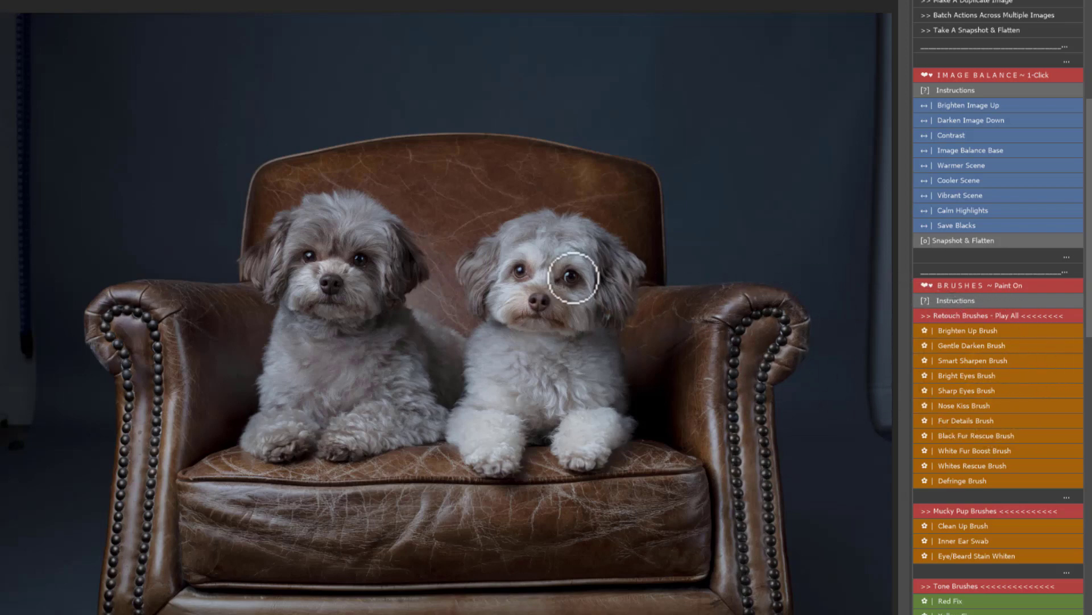
pyautogui.click(571, 278)
pyautogui.click(518, 269)
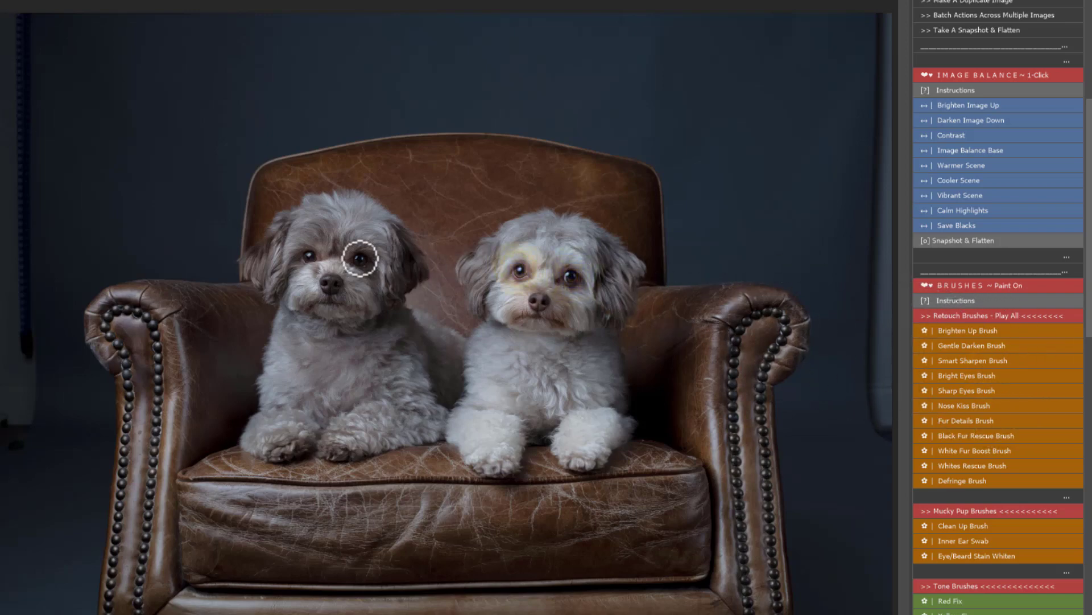
pyautogui.click(305, 254)
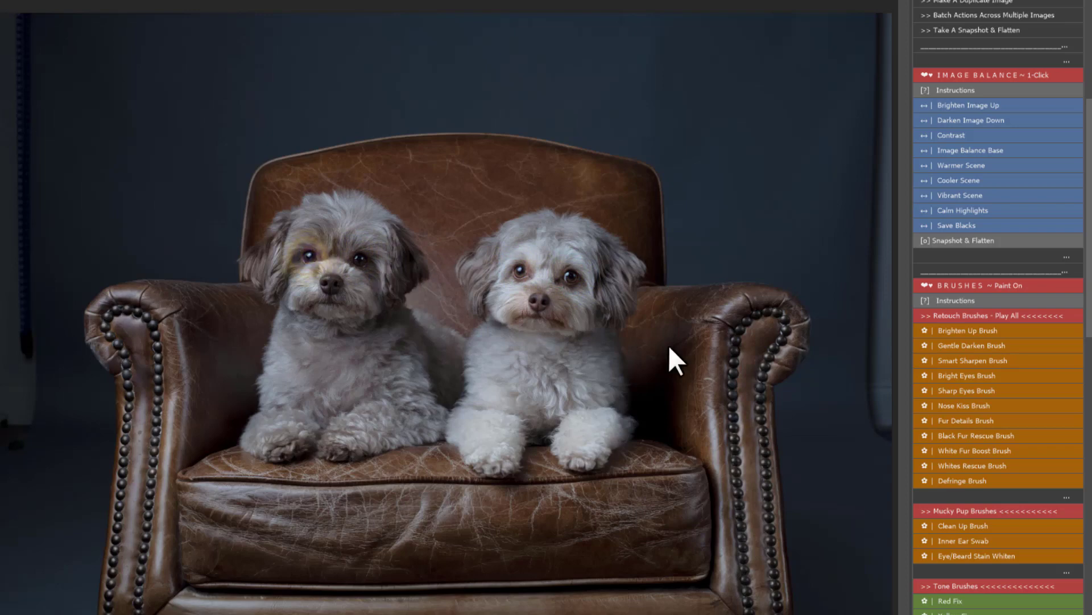
pyautogui.click(973, 420)
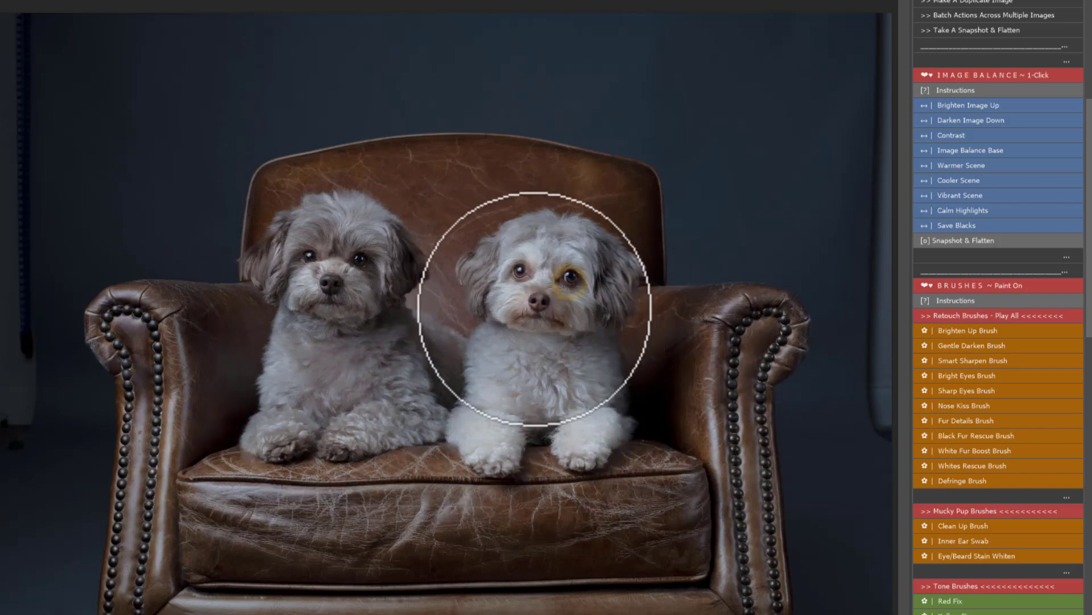
# Run the Eye/Beard Stain Whiten action and paint over the right-hand dog's stained muzzle with a smaller brush
pyautogui.scroll(-3, 994, 407)
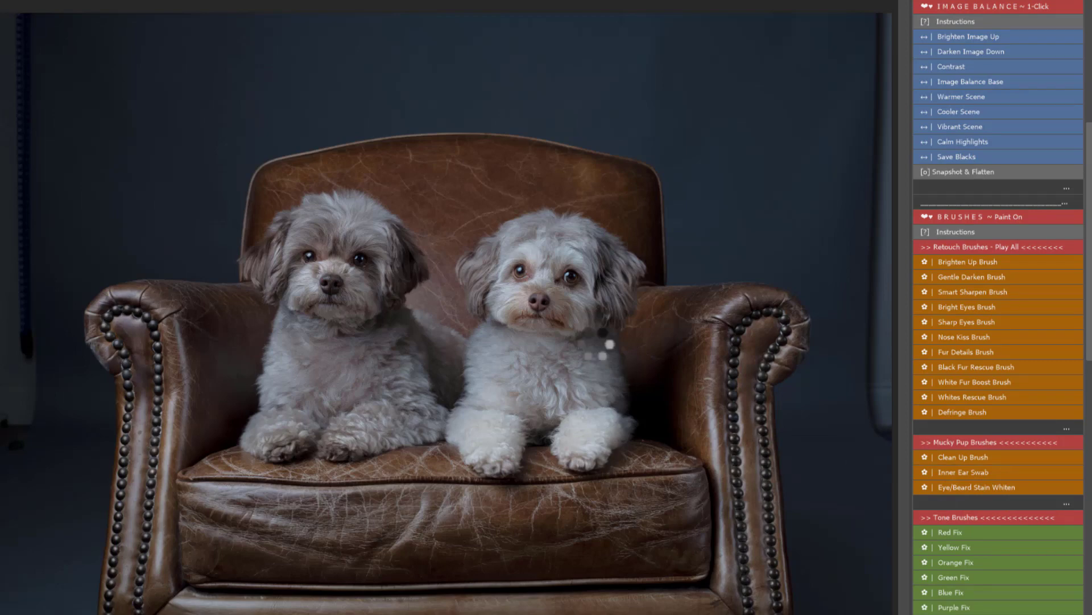
pyautogui.press('[')
pyautogui.press('[')
pyautogui.press('[')
pyautogui.press('[')
pyautogui.moveTo(560, 289)
pyautogui.mouseDown()
pyautogui.moveTo(529, 282)
pyautogui.moveTo(567, 310)
pyautogui.moveTo(559, 339)
pyautogui.moveTo(522, 331)
pyautogui.moveTo(508, 311)
pyautogui.mouseUp()
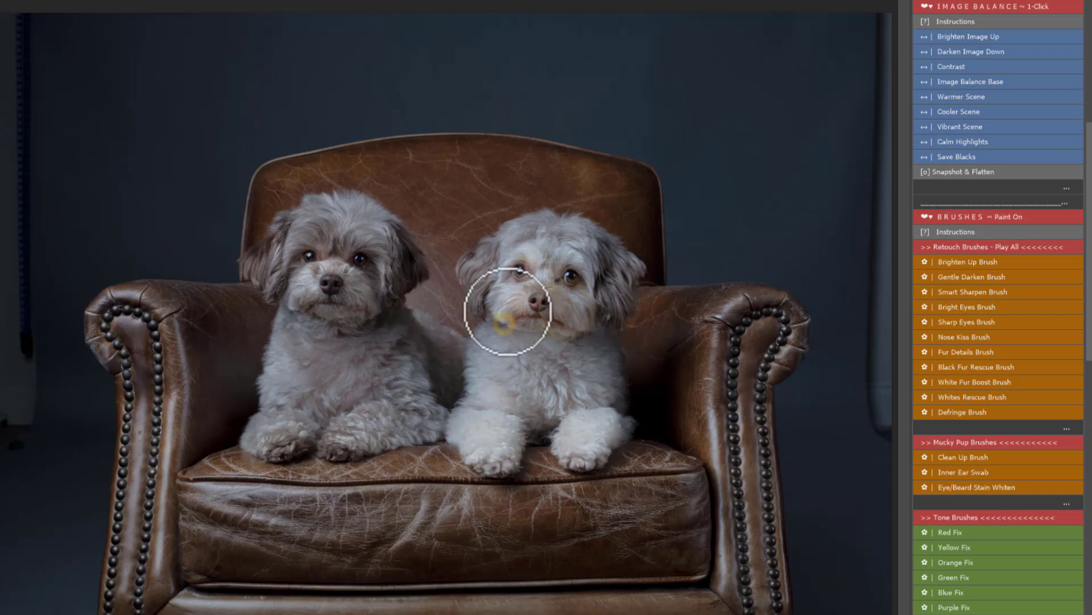
pyautogui.click(507, 311)
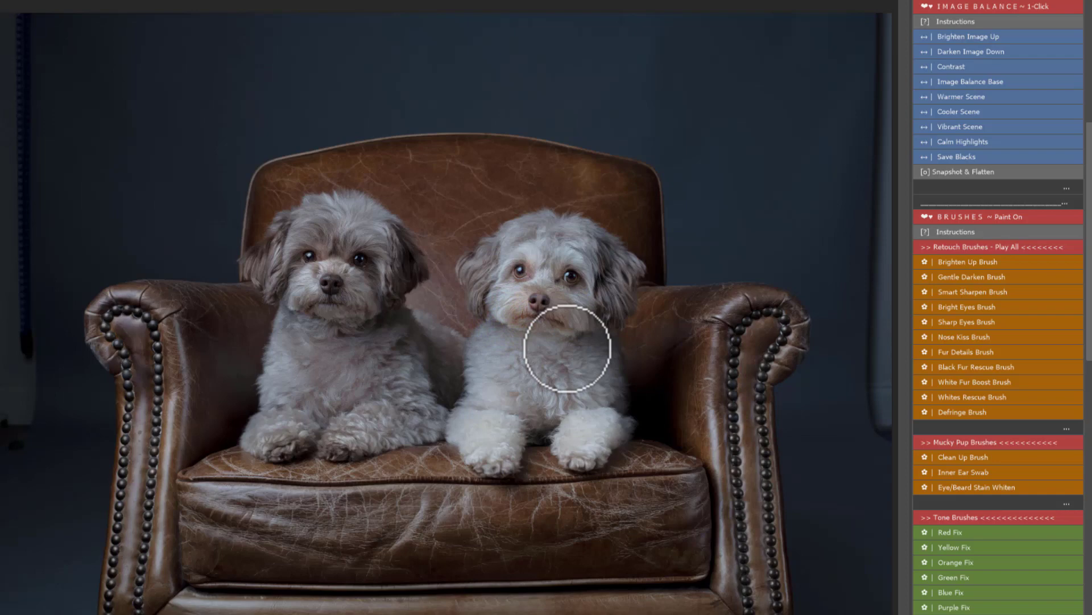
# Run the Gentle Darken Brush action and darken the backdrop around the armchair with a soft brush enlarged to 2600 px
pyautogui.scroll(-3, 1020, 380)
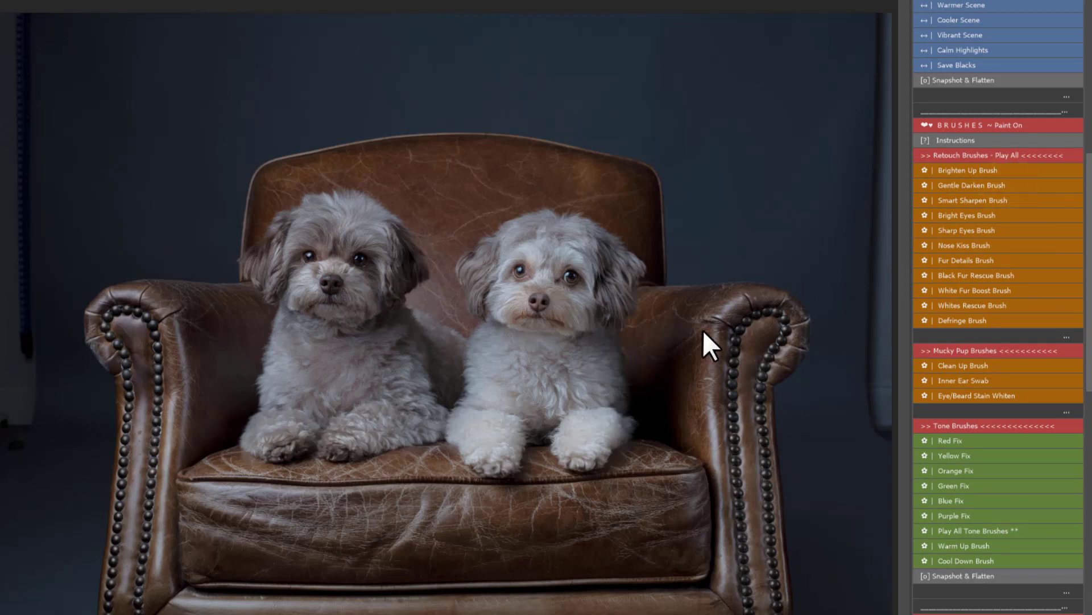
pyautogui.press(']')
pyautogui.press(']')
pyautogui.press(']')
pyautogui.press(']')
pyautogui.press(']')
pyautogui.press(']')
pyautogui.press(']')
pyautogui.press(']')
pyautogui.press(']')
pyautogui.moveTo(802, 366)
pyautogui.mouseDown()
pyautogui.moveTo(797, 136)
pyautogui.moveTo(665, 0)
pyautogui.moveTo(731, 54)
pyautogui.moveTo(890, 456)
pyautogui.moveTo(859, 487)
pyautogui.moveTo(660, 609)
pyautogui.moveTo(61, 391)
pyautogui.moveTo(146, 56)
pyautogui.moveTo(796, 103)
pyautogui.moveTo(73, 57)
pyautogui.moveTo(439, 85)
pyautogui.moveTo(73, 317)
pyautogui.moveTo(796, 614)
pyautogui.moveTo(904, 122)
pyautogui.moveTo(878, 569)
pyautogui.moveTo(817, 511)
pyautogui.mouseUp()
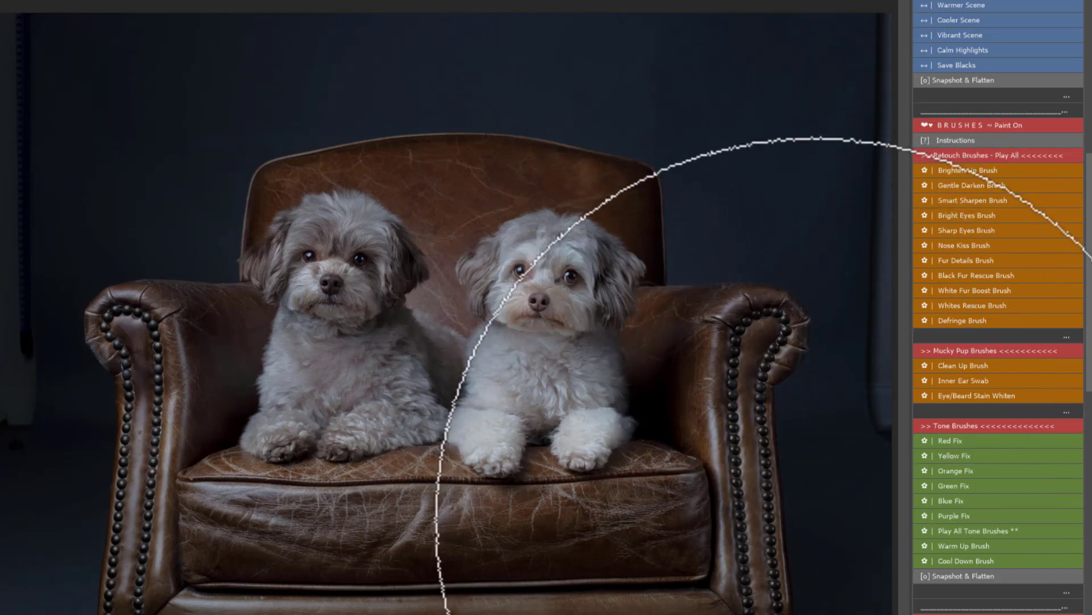
# Run the HIDE Set Up action and remove the backdrop edge right of the armchair using a polygonal selection and Select & Fix It
pyautogui.scroll(-4, 1037, 428)
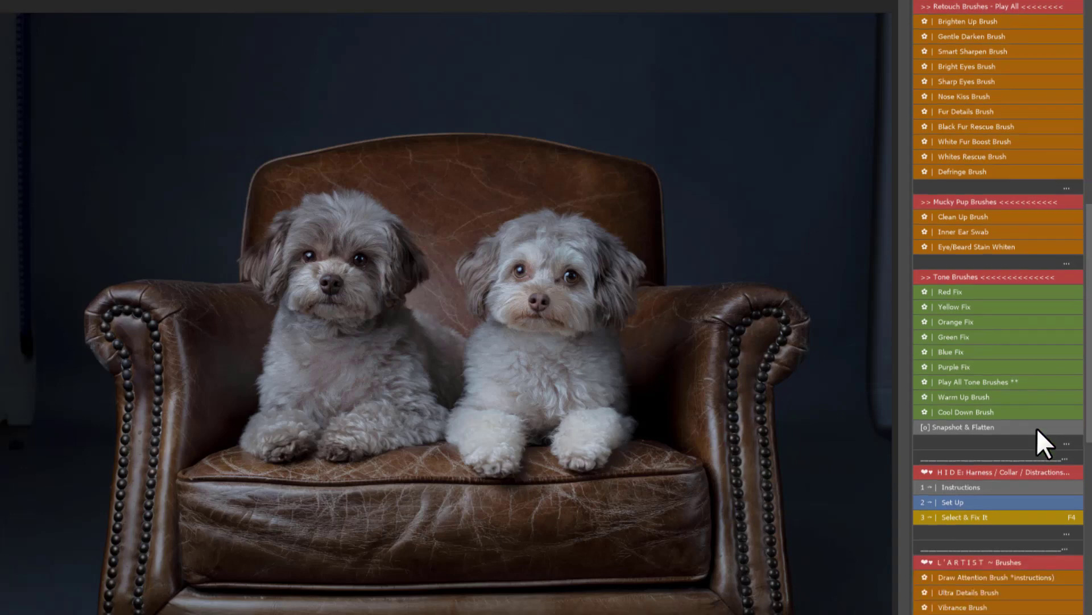
pyautogui.scroll(-2, 1037, 427)
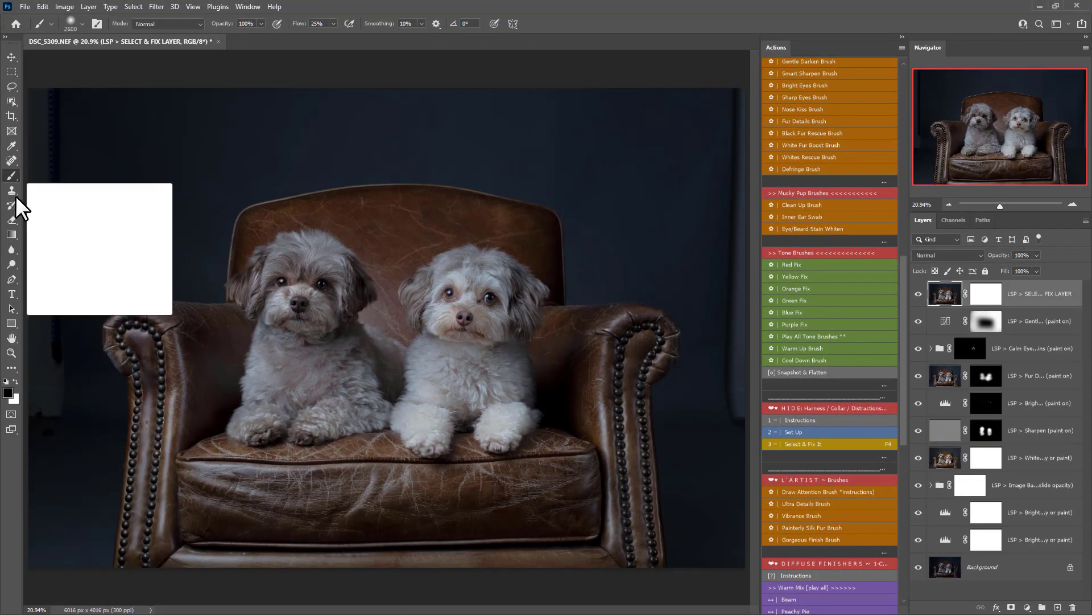
pyautogui.press('l')
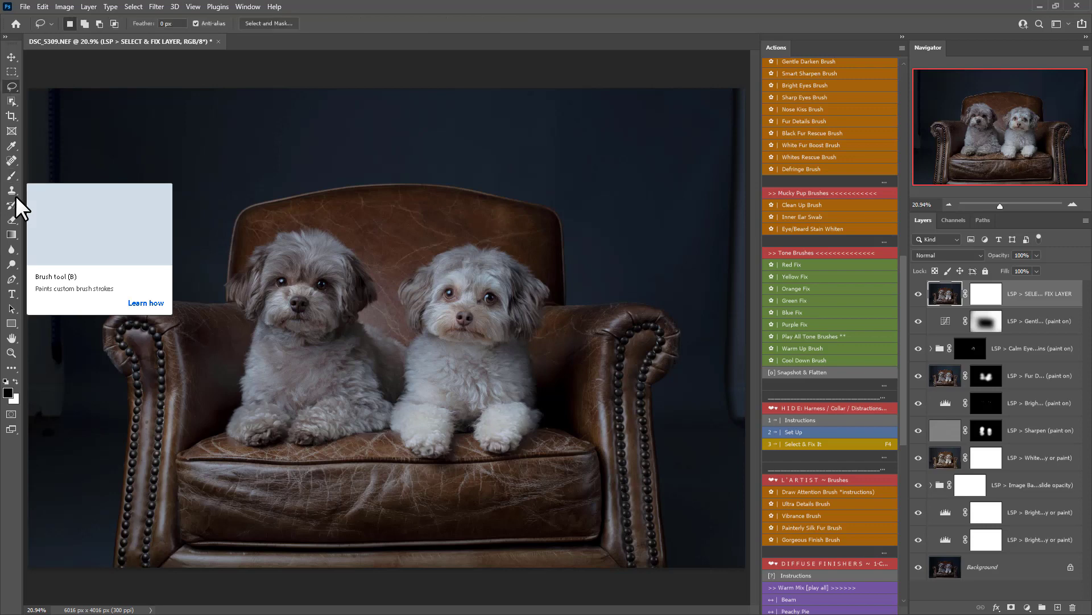
pyautogui.rightClick(12, 86)
pyautogui.click(34, 95)
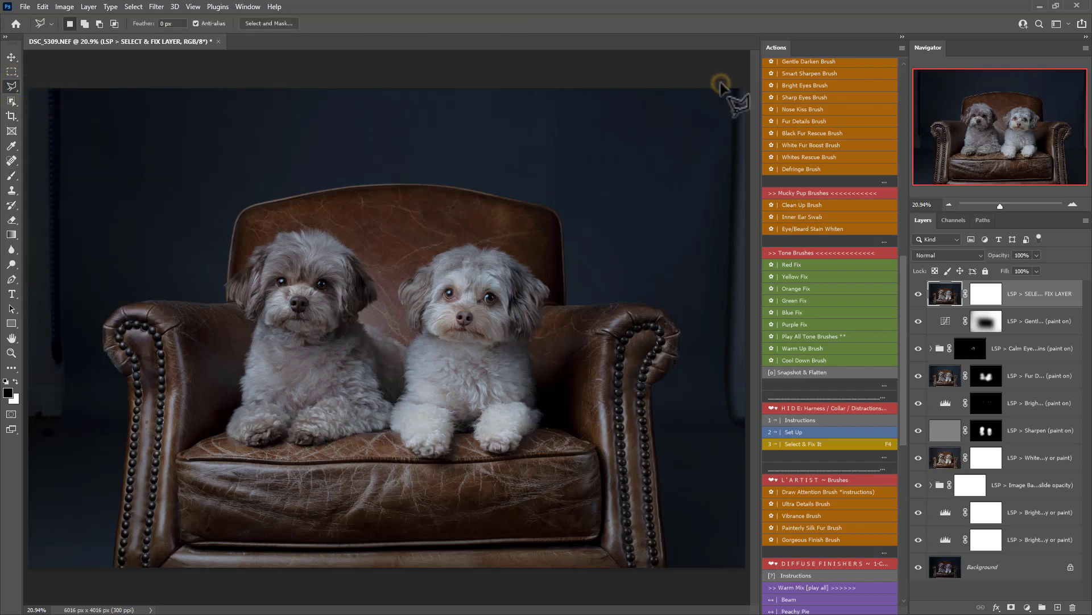
pyautogui.click(708, 416)
pyautogui.click(737, 456)
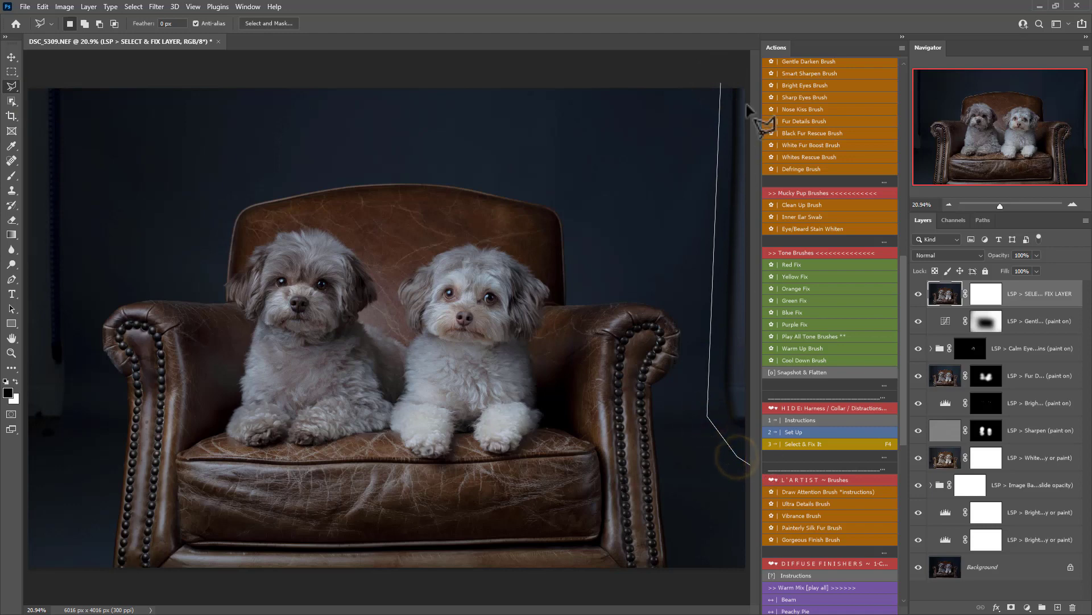
pyautogui.doubleClick(746, 83)
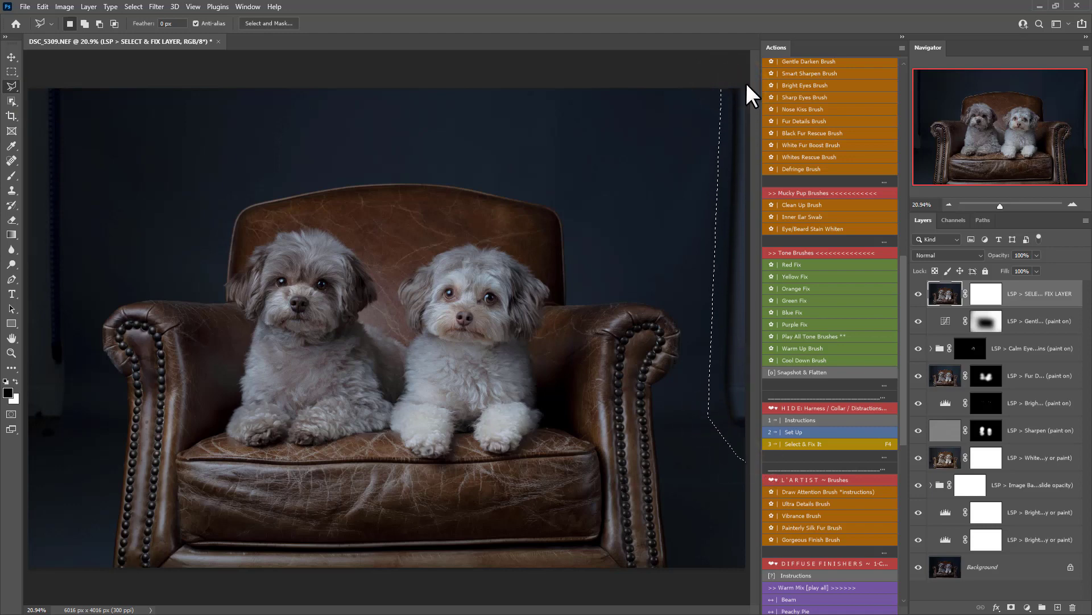
pyautogui.click(804, 446)
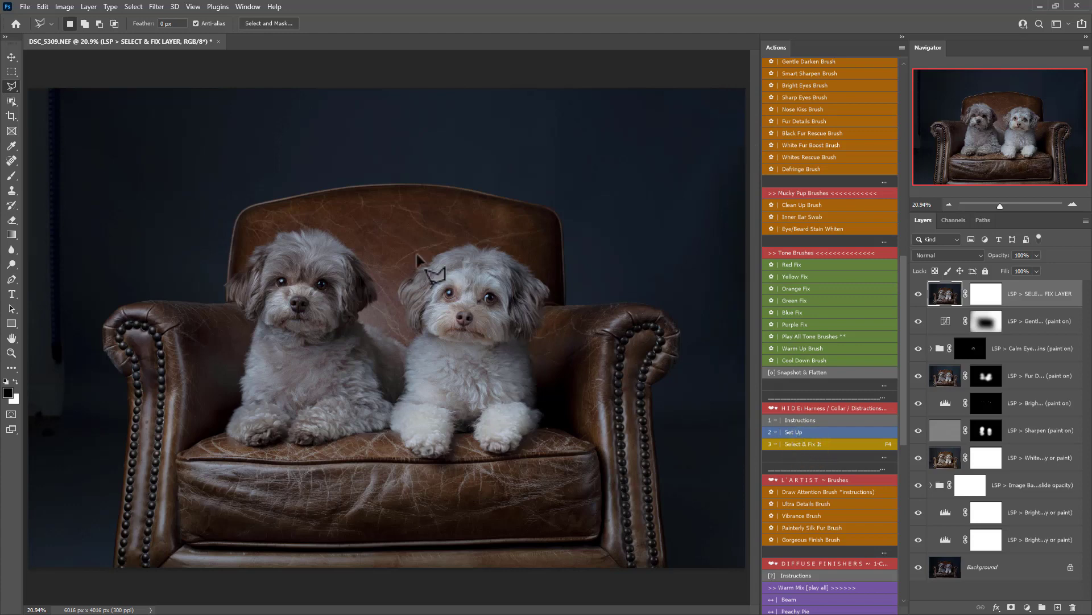
# Outline the dark backdrop edge left of the armchair with a polygonal selection and remove it with Select & Fix It
pyautogui.click(82, 89)
pyautogui.click(81, 426)
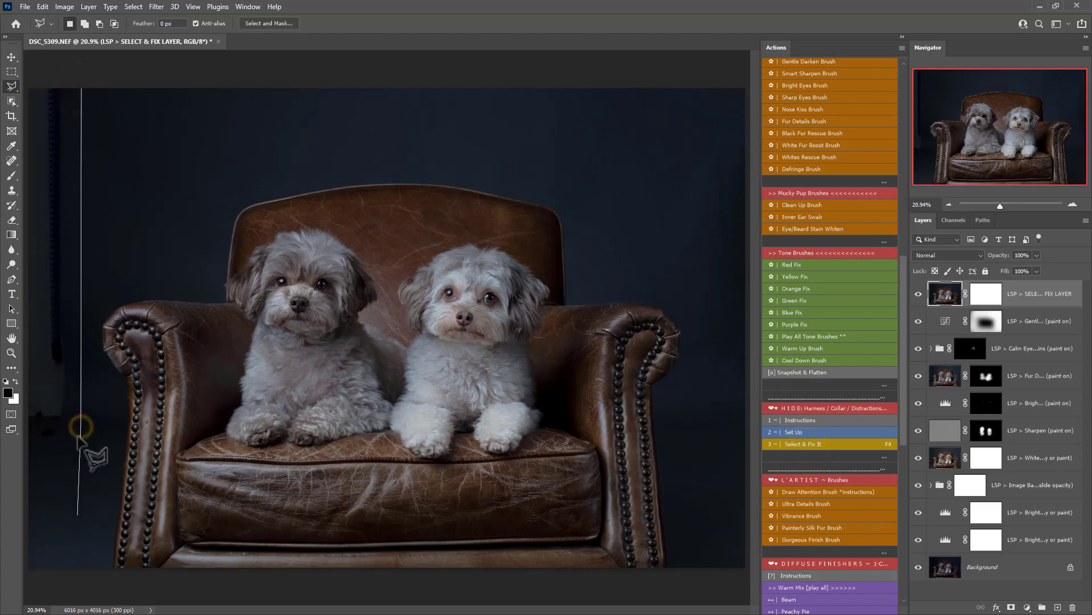
pyautogui.click(26, 523)
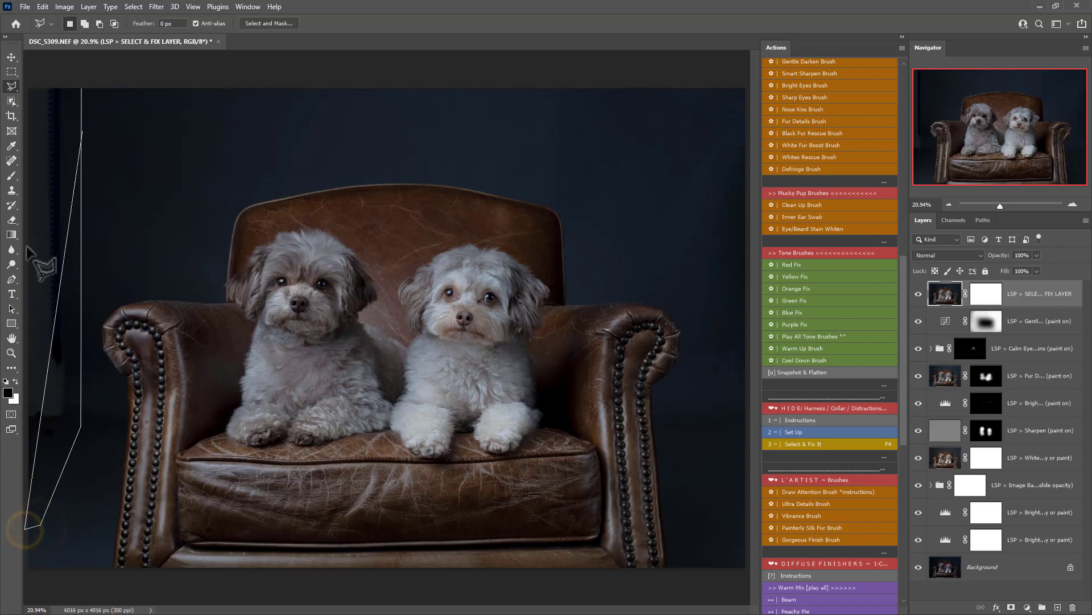
pyautogui.doubleClick(30, 75)
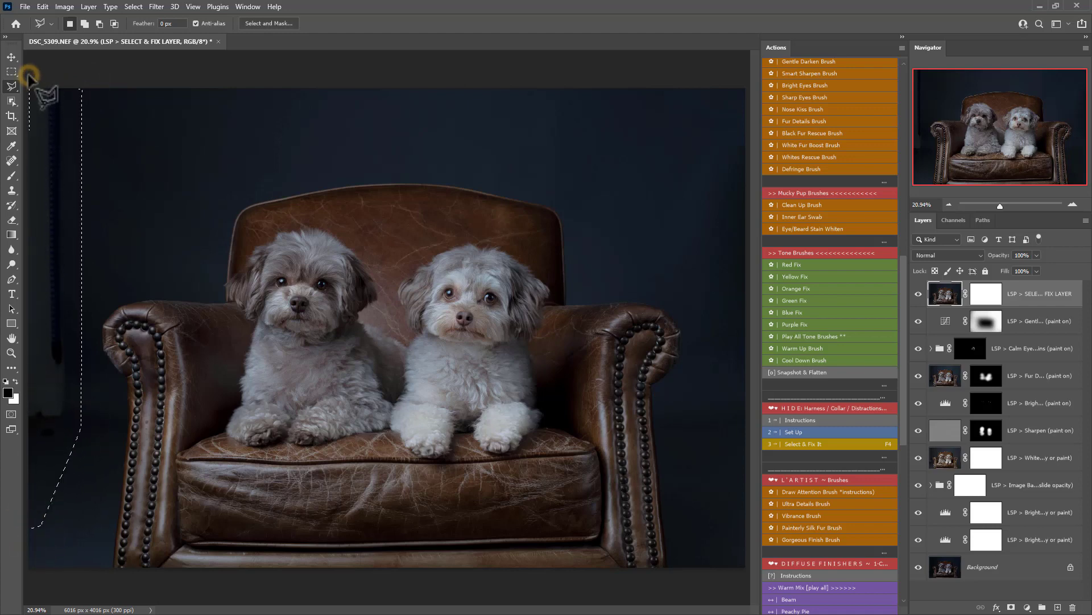
pyautogui.click(807, 445)
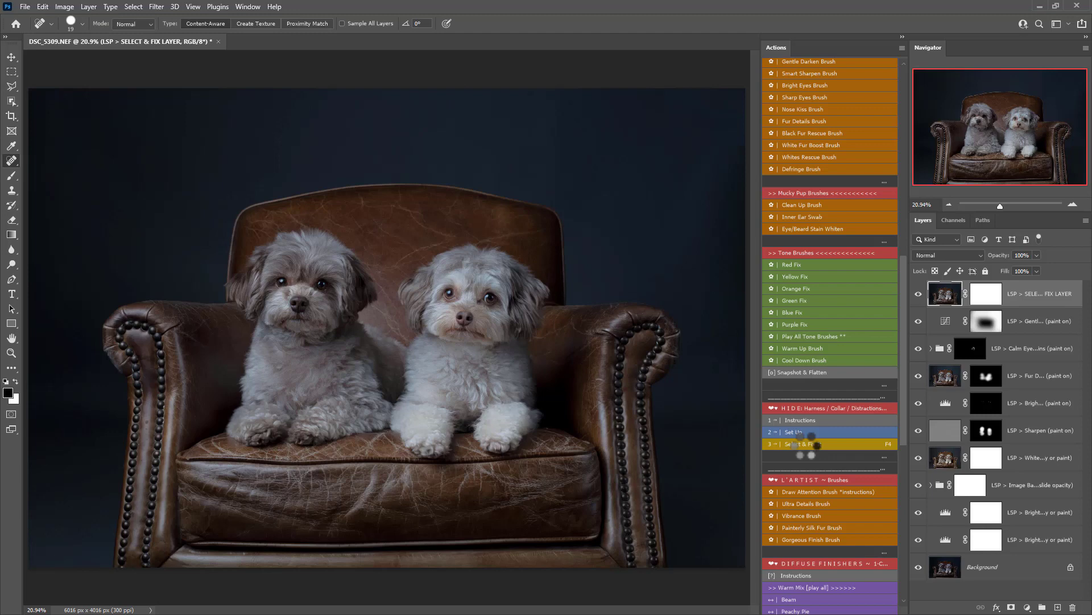
# Run the Draw Attention Brush action and paint its darkening off the dogs with a soft black brush enlarged to 1900 px
pyautogui.click(827, 490)
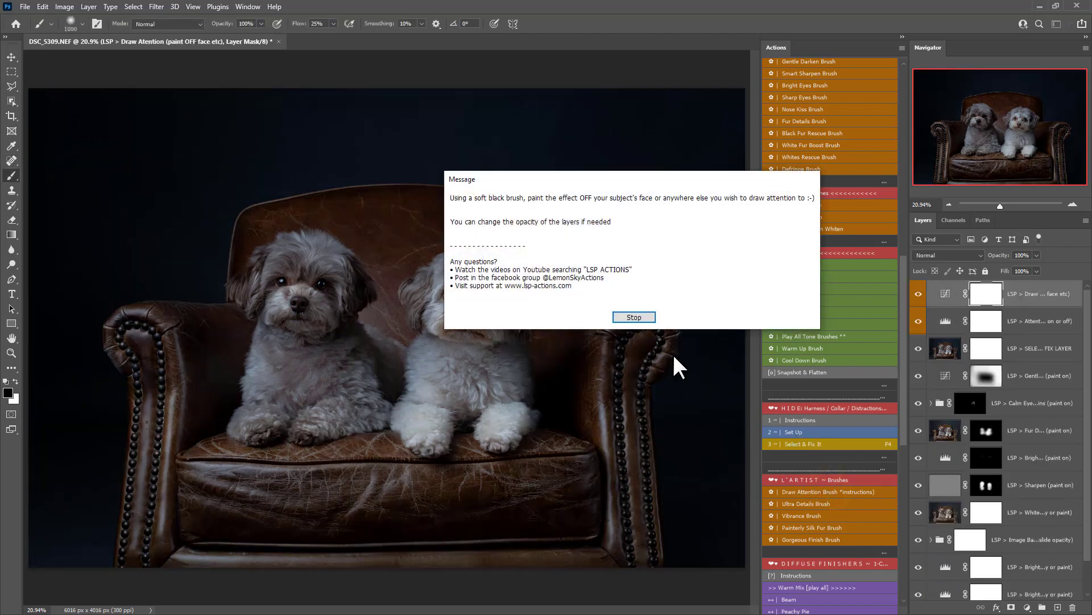
pyautogui.click(636, 320)
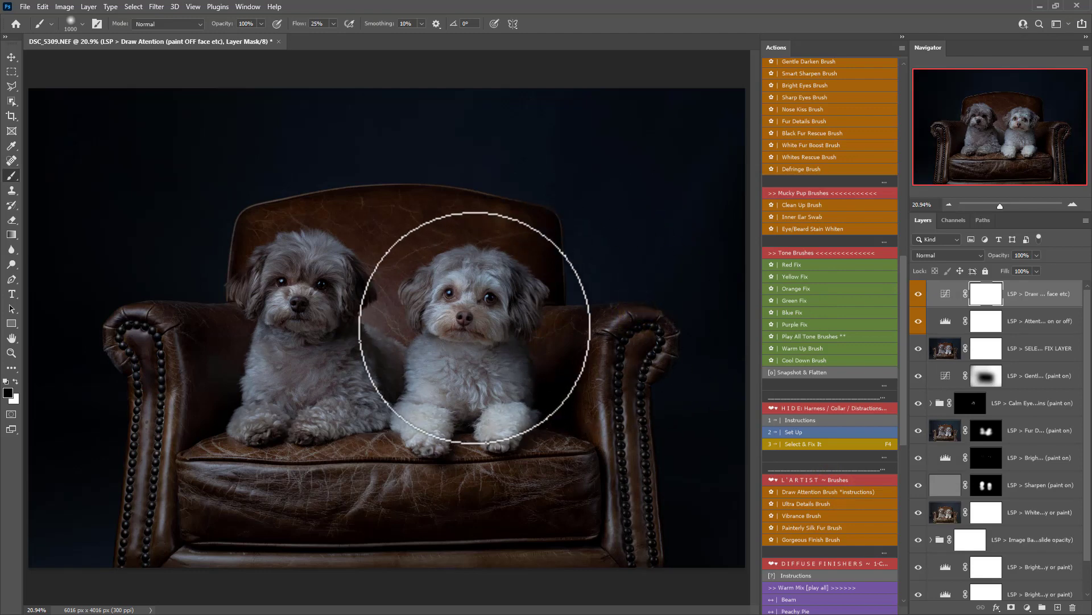
pyautogui.press(']')
pyautogui.press(']')
pyautogui.press(']')
pyautogui.press(']')
pyautogui.press(']')
pyautogui.press(']')
pyautogui.press(']')
pyautogui.moveTo(445, 316)
pyautogui.mouseDown()
pyautogui.moveTo(395, 290)
pyautogui.moveTo(352, 316)
pyautogui.moveTo(318, 295)
pyautogui.moveTo(327, 339)
pyautogui.moveTo(315, 359)
pyautogui.moveTo(397, 411)
pyautogui.moveTo(481, 343)
pyautogui.moveTo(470, 385)
pyautogui.moveTo(391, 371)
pyautogui.moveTo(466, 361)
pyautogui.moveTo(419, 430)
pyautogui.moveTo(335, 377)
pyautogui.moveTo(345, 380)
pyautogui.moveTo(387, 235)
pyautogui.mouseUp()
# Refine the Draw Attention layer mask around the dogs and armchair seat with alternating white and black strokes
pyautogui.press('x')
pyautogui.moveTo(562, 300)
pyautogui.mouseDown()
pyautogui.moveTo(544, 410)
pyautogui.moveTo(433, 456)
pyautogui.moveTo(332, 460)
pyautogui.mouseUp()
pyautogui.press('x')
pyautogui.moveTo(298, 309); pyautogui.dragTo(276, 285)
pyautogui.press('x')
pyautogui.moveTo(344, 486)
pyautogui.mouseDown()
pyautogui.moveTo(504, 472)
pyautogui.moveTo(554, 392)
pyautogui.moveTo(497, 463)
pyautogui.moveTo(521, 488)
pyautogui.moveTo(580, 317)
pyautogui.moveTo(469, 465)
pyautogui.mouseUp()
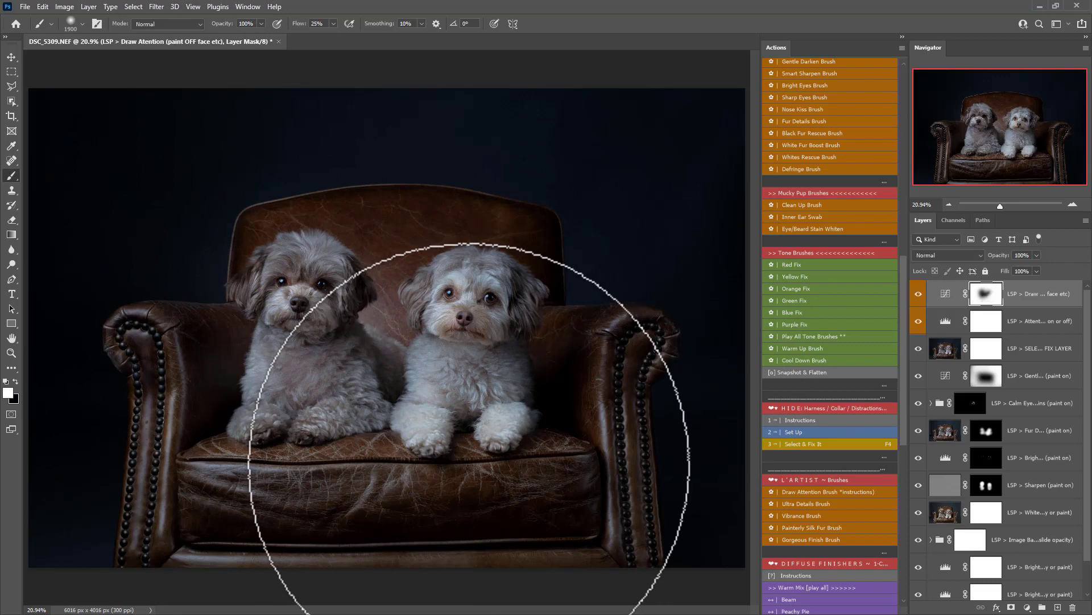
# Run the Painterly Silk Fur Brush action and paint the effect over both dogs' fur
pyautogui.click(833, 528)
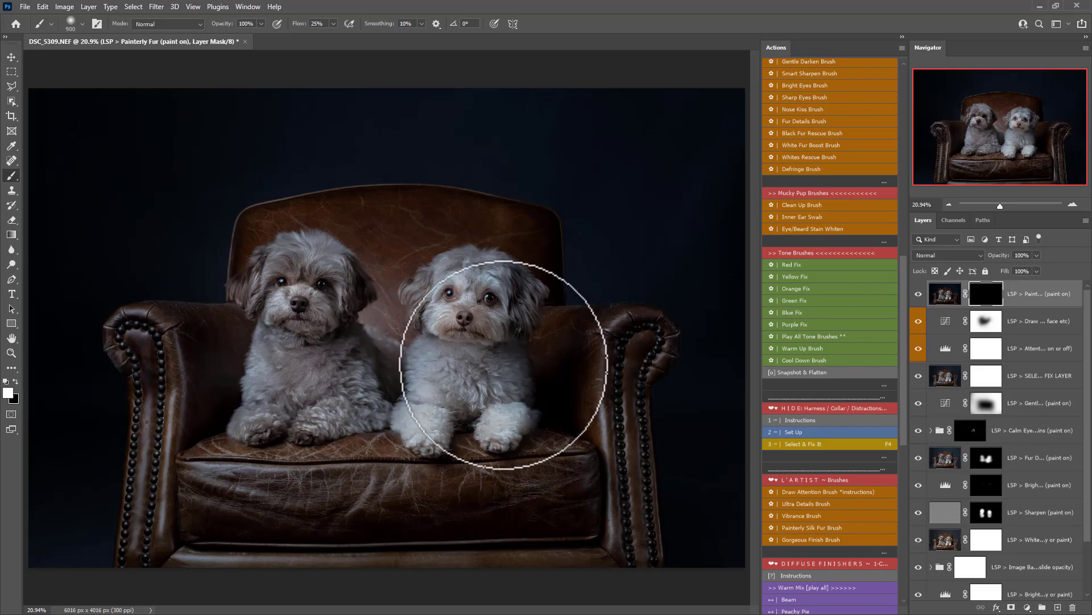
pyautogui.moveTo(471, 378); pyautogui.dragTo(468, 384)
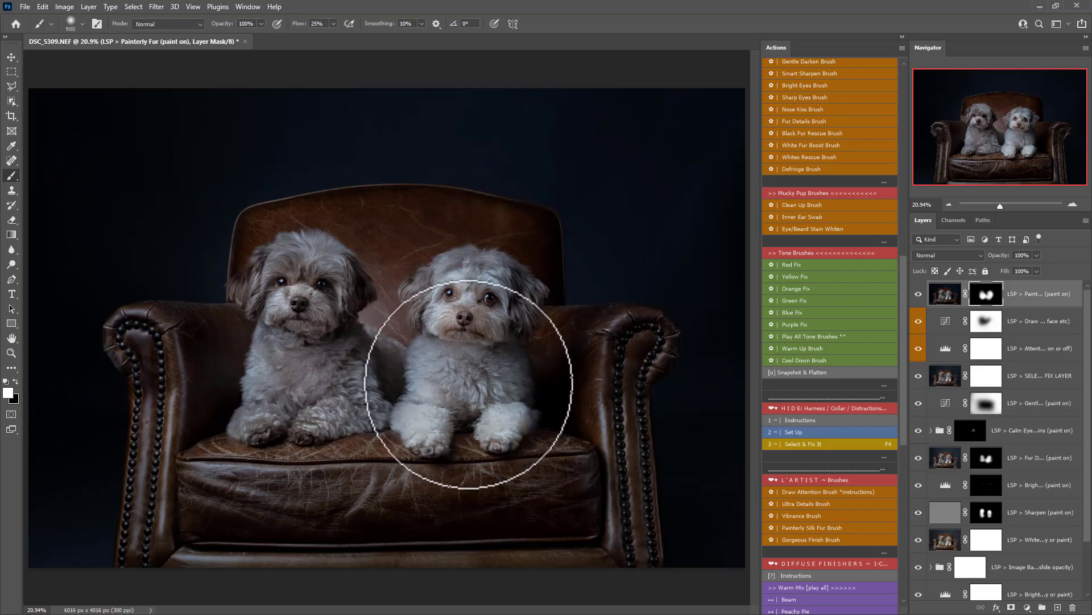
# Run the Radiant diffuse finisher from the Warm Mix set and reduce its layer opacity to 53%
pyautogui.scroll(-6, 834, 431)
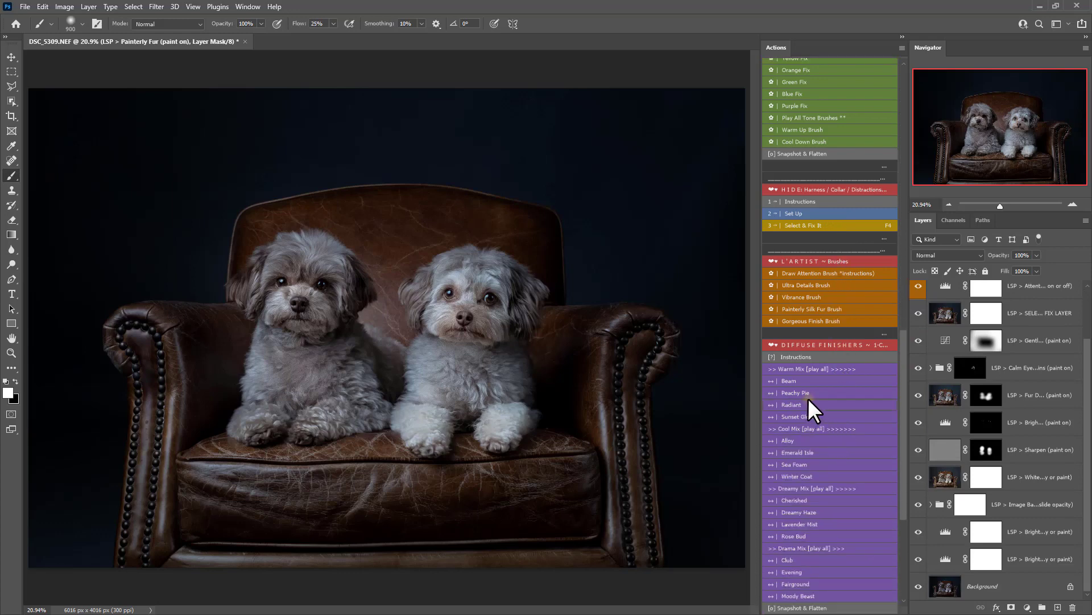
pyautogui.click(808, 399)
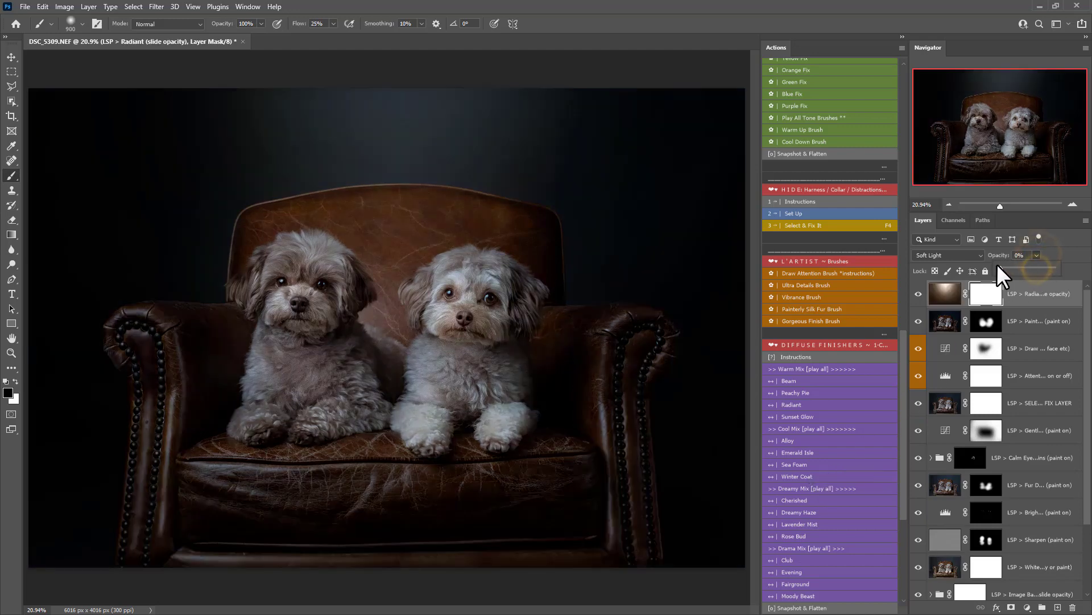
pyautogui.moveTo(996, 264); pyautogui.dragTo(1005, 264)
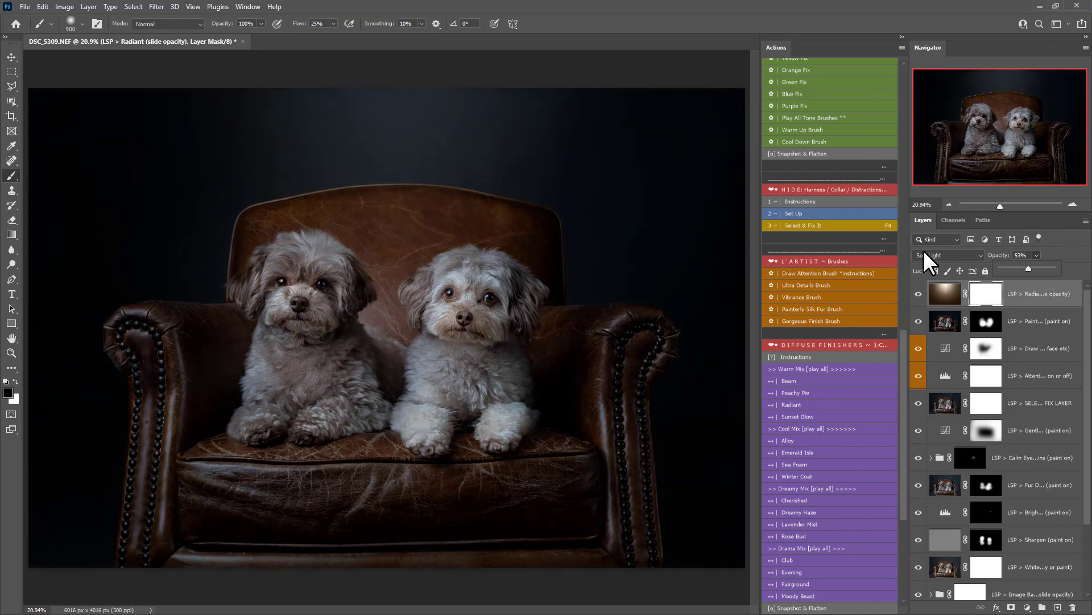
# Run the Brighten Up Brush action and brighten the left-hand dog's face and body with a brush enlarged to 1300 px
pyautogui.scroll(5, 842, 239)
pyautogui.scroll(7, 842, 244)
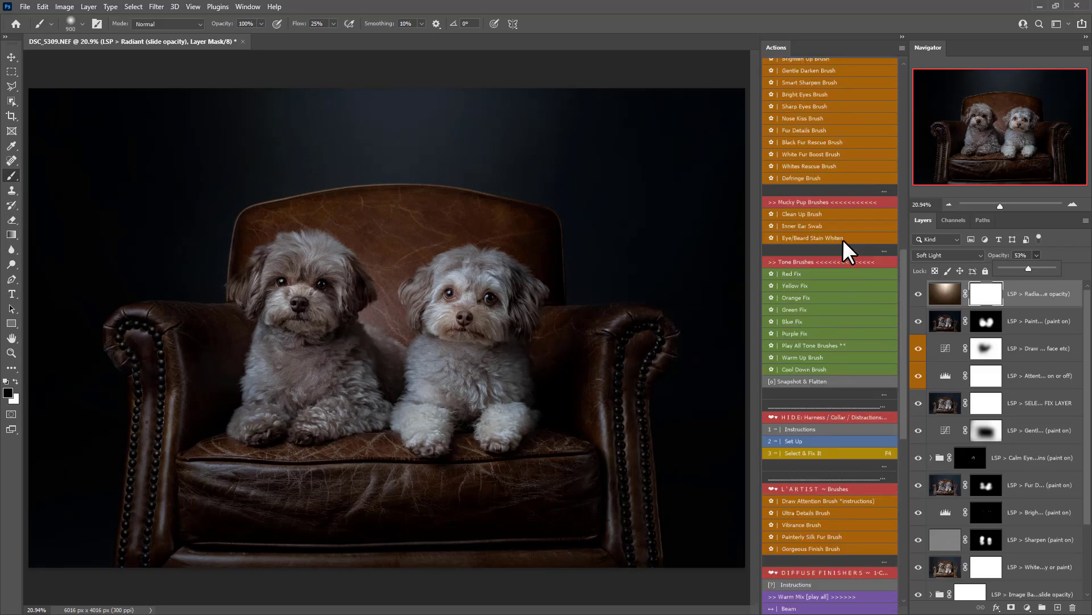
pyautogui.click(828, 132)
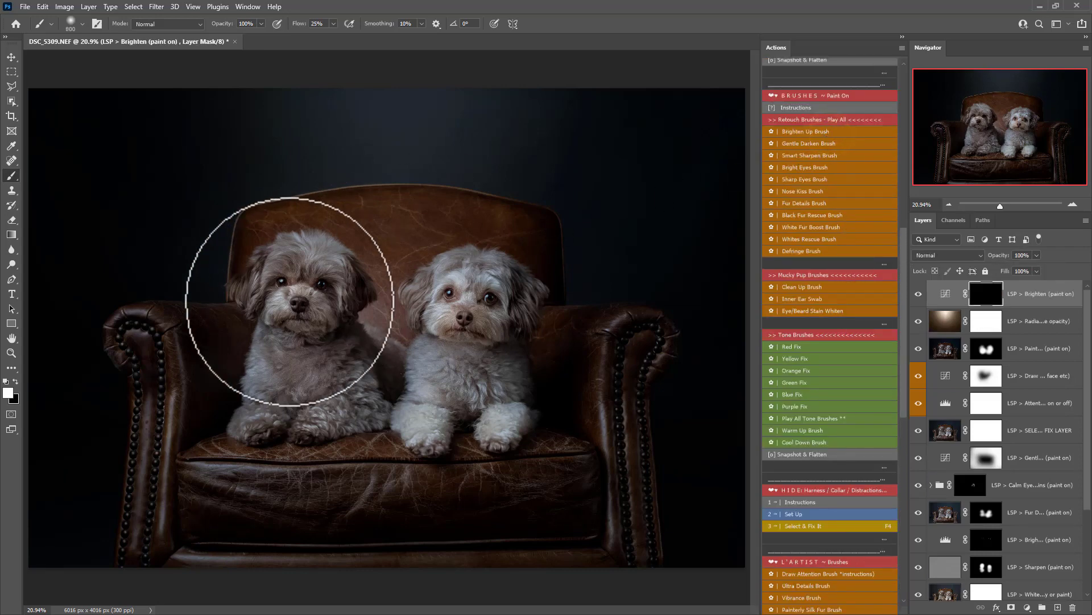
pyautogui.press(']')
pyautogui.press(']')
pyautogui.moveTo(285, 301)
pyautogui.mouseDown()
pyautogui.moveTo(283, 276)
pyautogui.moveTo(274, 282)
pyautogui.moveTo(278, 333)
pyautogui.moveTo(283, 316)
pyautogui.moveTo(290, 332)
pyautogui.moveTo(283, 432)
pyautogui.moveTo(288, 367)
pyautogui.mouseUp()
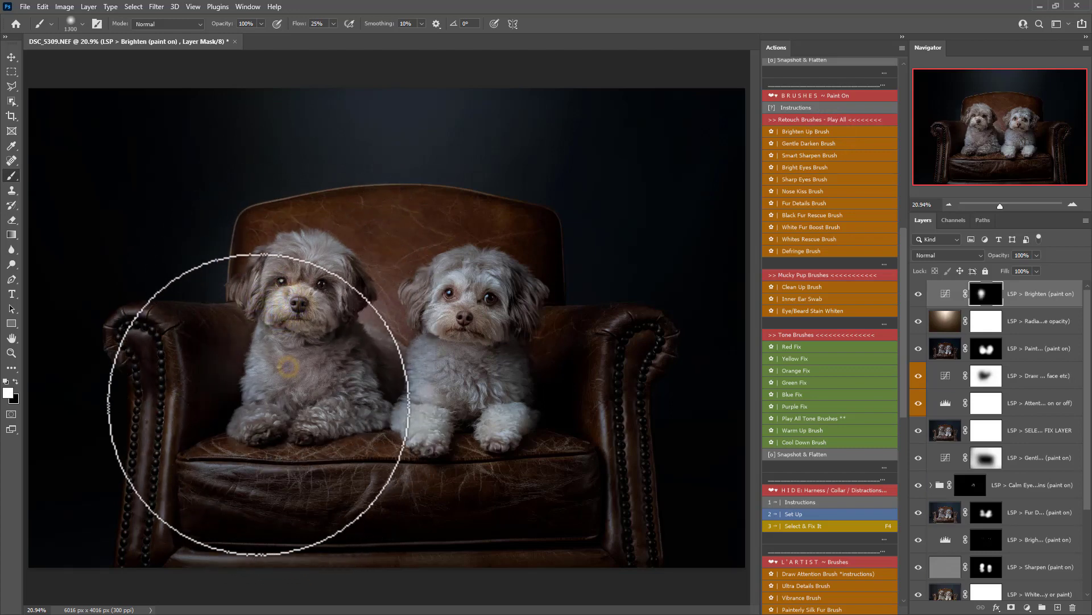
# Select all the edit layers above the Background and group them
pyautogui.scroll(-4, 1055, 563)
pyautogui.keyDown('shift'); pyautogui.click(1057, 560); pyautogui.keyUp('shift')
pyautogui.hotkey('ctrl', 'g')
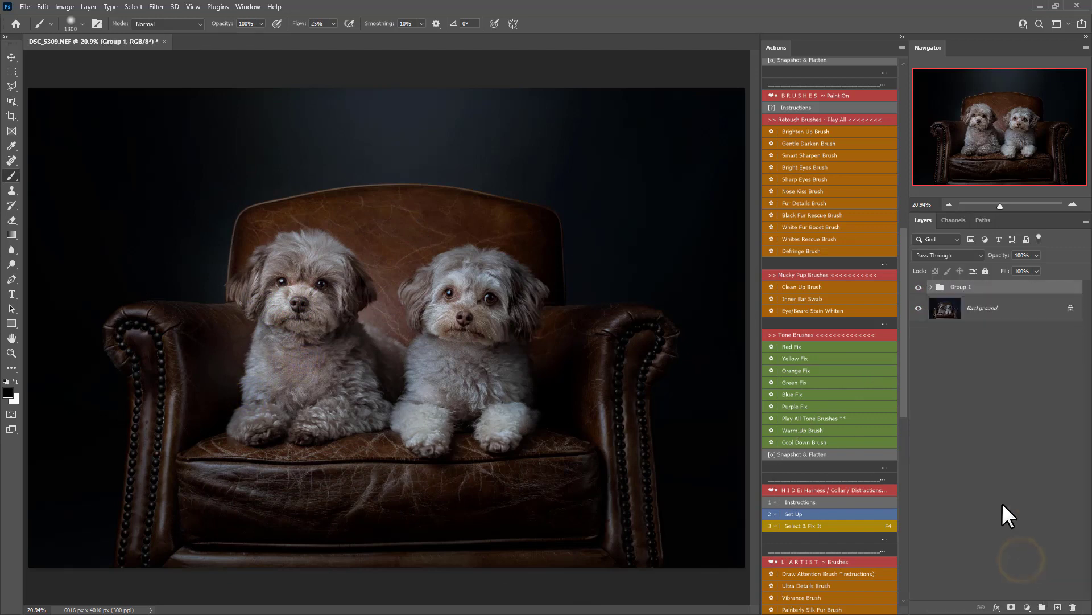
# Toggle the edit group's visibility repeatedly to compare the whole photo before and after retouching
pyautogui.click(919, 288)
pyautogui.click(918, 288)
pyautogui.click(919, 287)
pyautogui.click(919, 287)
pyautogui.click(918, 287)
pyautogui.click(919, 287)
pyautogui.click(919, 287)
pyautogui.click(918, 288)
# Compare the right-hand dog's face and fur before and after at 50% zoom by toggling the edit group's visibility
pyautogui.press('z')
pyautogui.click(456, 307)
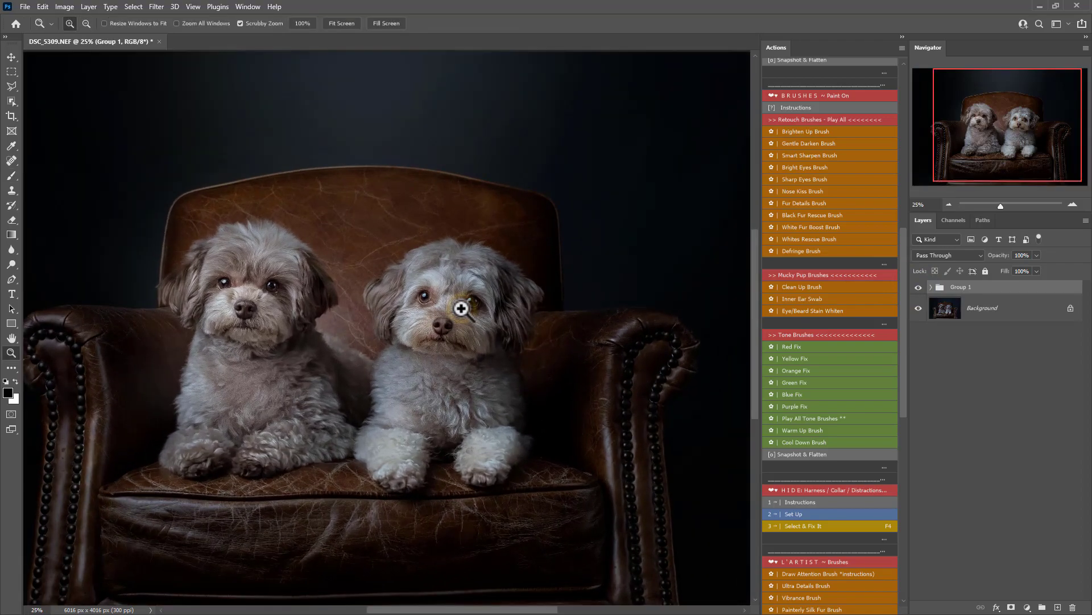
pyautogui.click(461, 308)
pyautogui.click(919, 288)
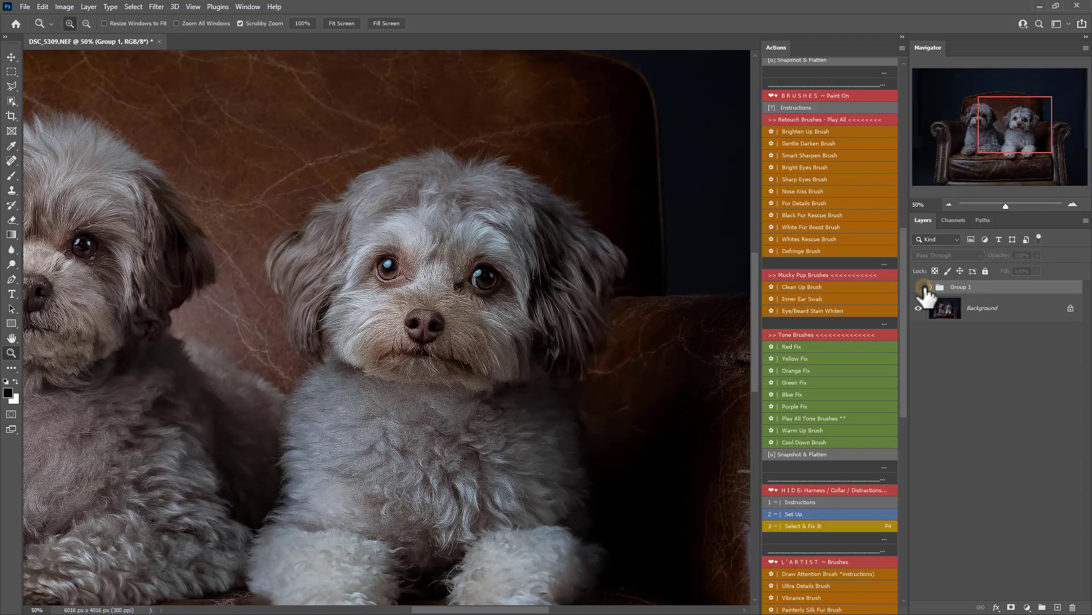
pyautogui.click(920, 287)
pyautogui.click(920, 287)
pyautogui.click(920, 287)
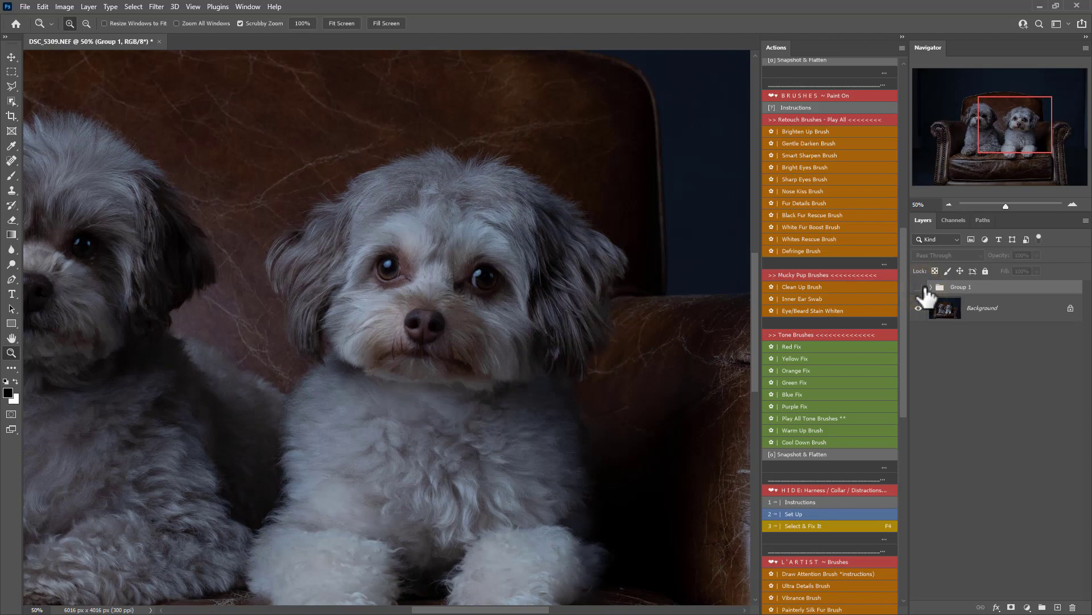
pyautogui.click(920, 288)
pyautogui.click(919, 287)
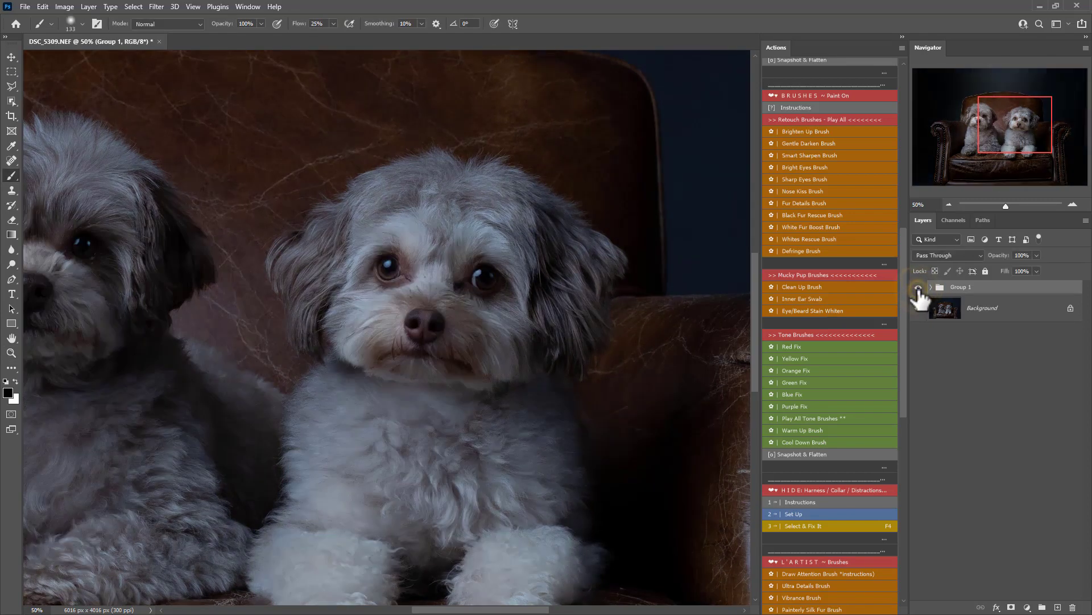
pyautogui.click(919, 287)
pyautogui.press('b')
pyautogui.click(919, 287)
pyautogui.click(918, 287)
pyautogui.click(919, 288)
pyautogui.click(919, 289)
pyautogui.press('z')
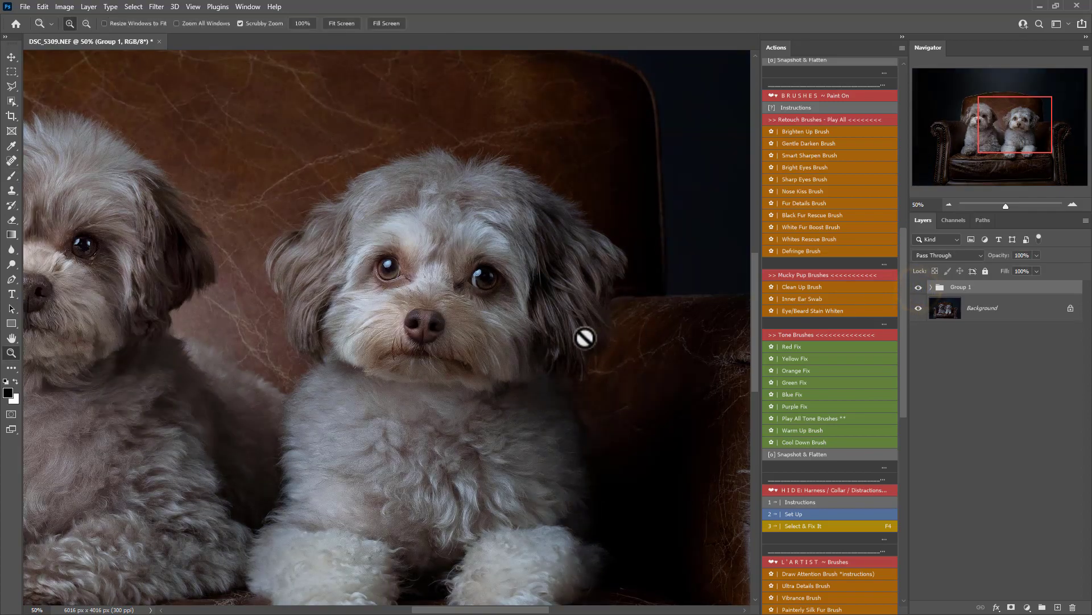
# Examine the right-hand dog's retouched face up close, then return to a wider view of the photo
pyautogui.click(583, 336)
pyautogui.click(584, 336)
pyautogui.keyDown('alt'); pyautogui.click(583, 337); pyautogui.keyUp('alt')
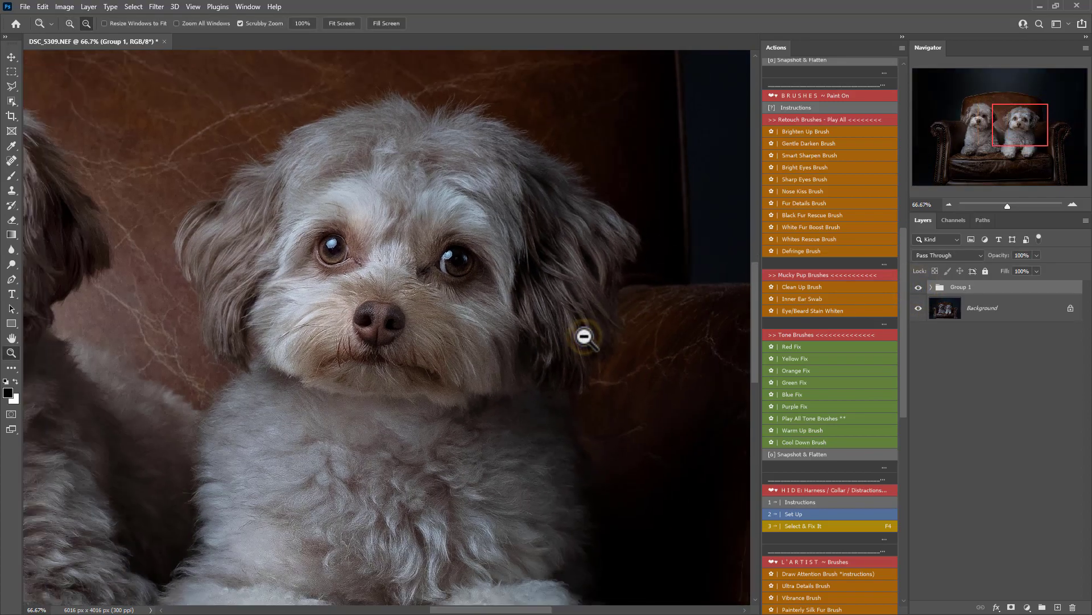
pyautogui.keyDown('alt'); pyautogui.click(584, 337); pyautogui.keyUp('alt')
pyautogui.keyDown('alt'); pyautogui.click(584, 337); pyautogui.keyUp('alt')
pyautogui.keyDown('alt'); pyautogui.click(584, 336); pyautogui.keyUp('alt')
# Return to the start of the action list and minimize Photoshop to show the action suite's download folder
pyautogui.moveTo(903, 360)
pyautogui.mouseDown()
pyautogui.moveTo(889, 143)
pyautogui.moveTo(903, 213)
pyautogui.mouseUp()
pyautogui.click(1038, 4)
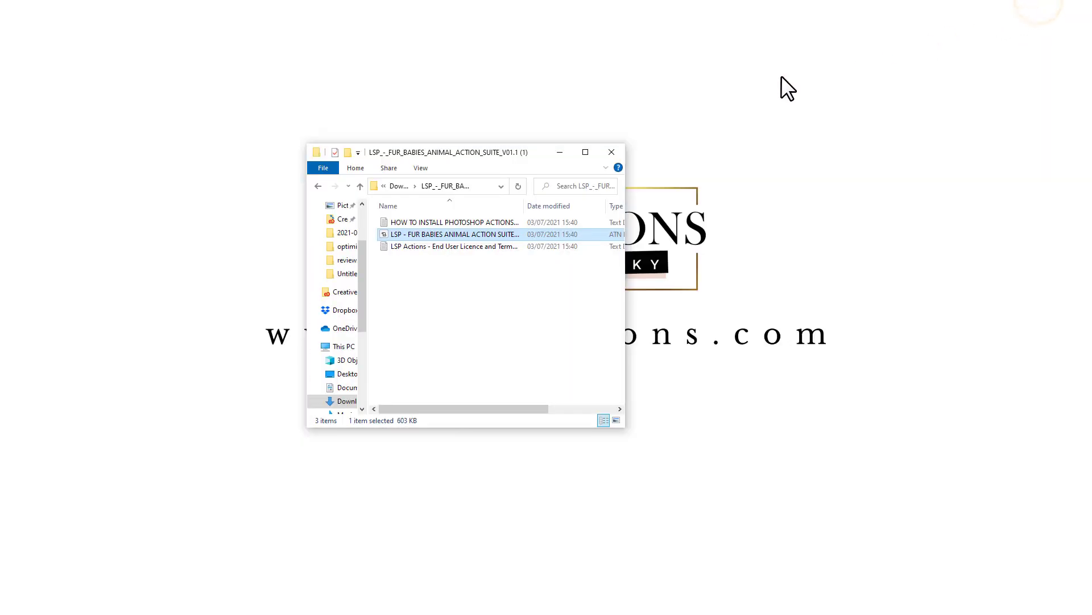